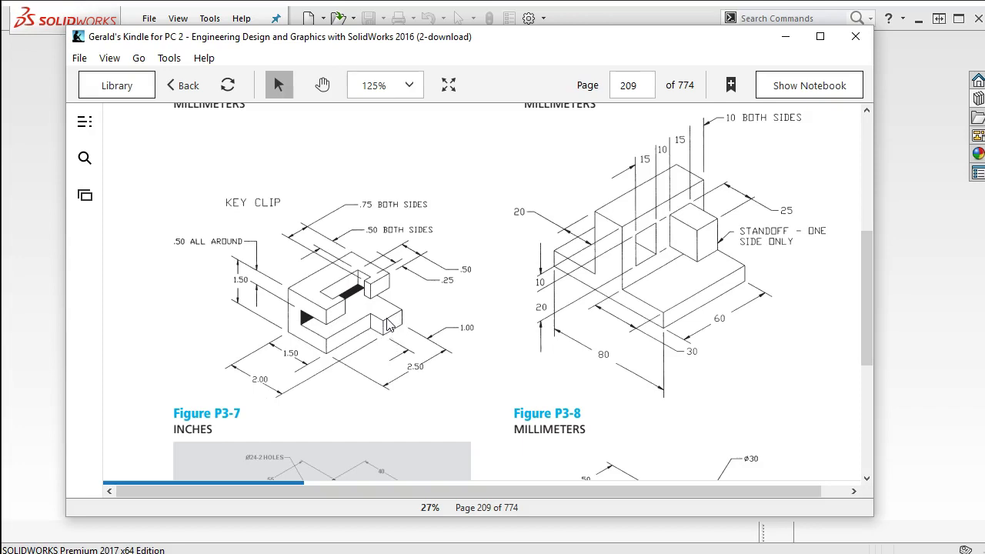
- Move the reference book window out of the way and create a new part from the Part Inch template
drag(416, 46, 984, 81)
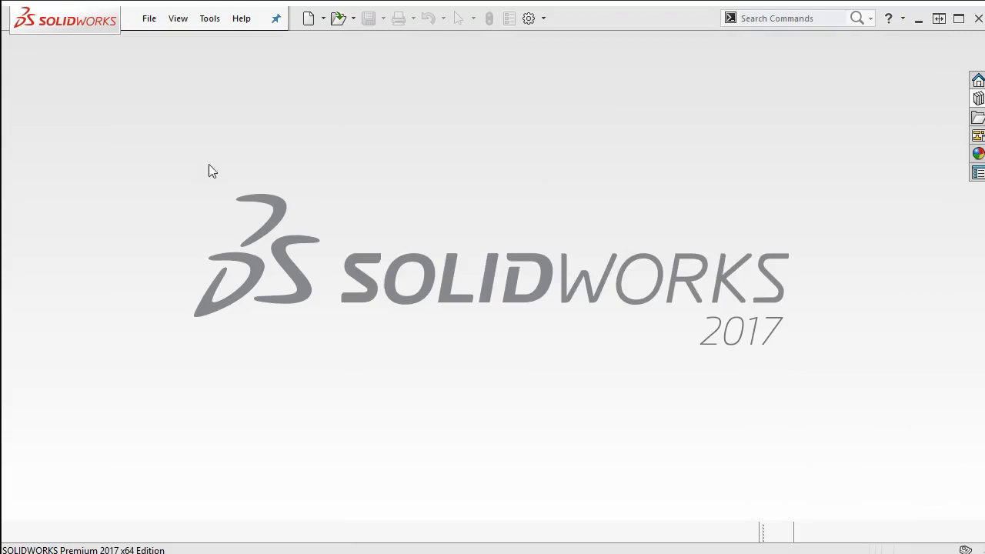
click(149, 19)
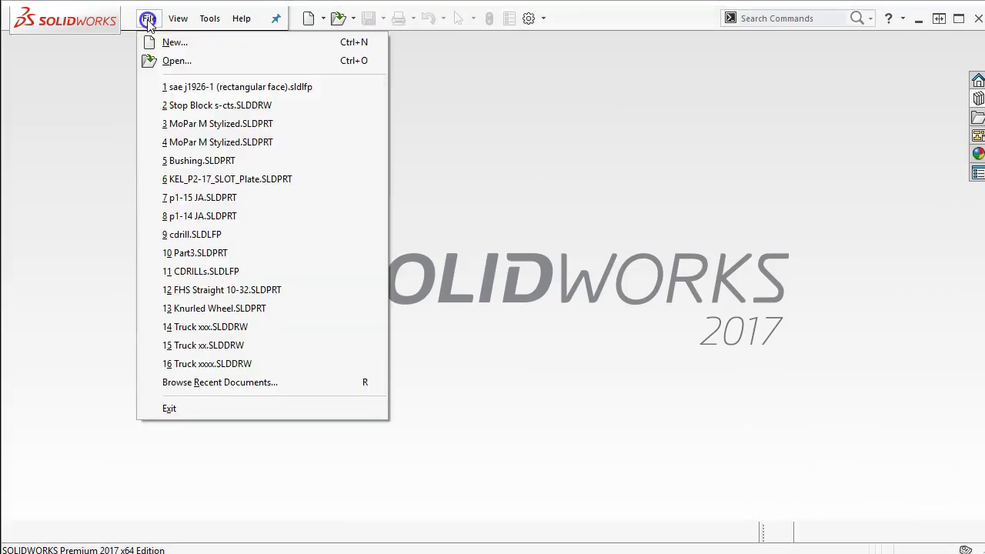
click(181, 44)
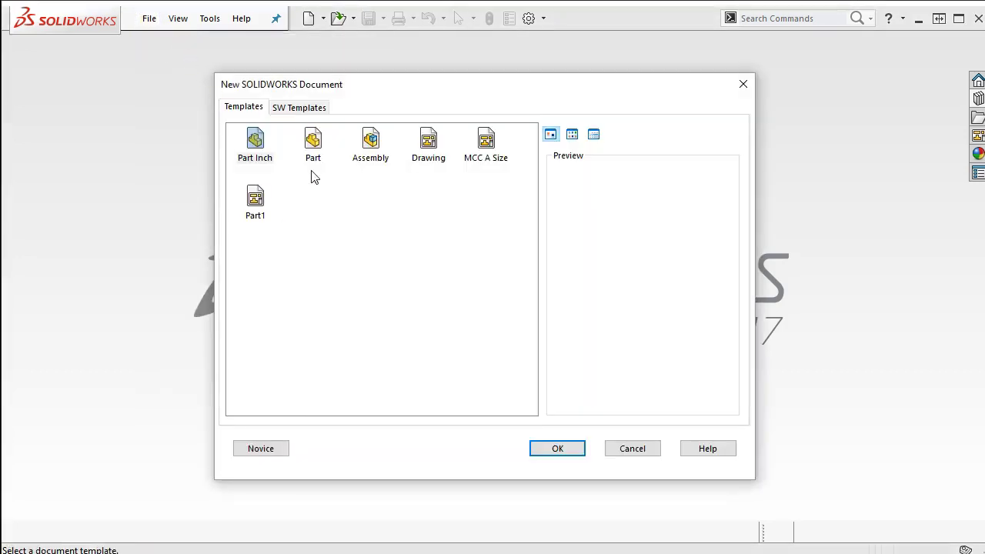
click(251, 145)
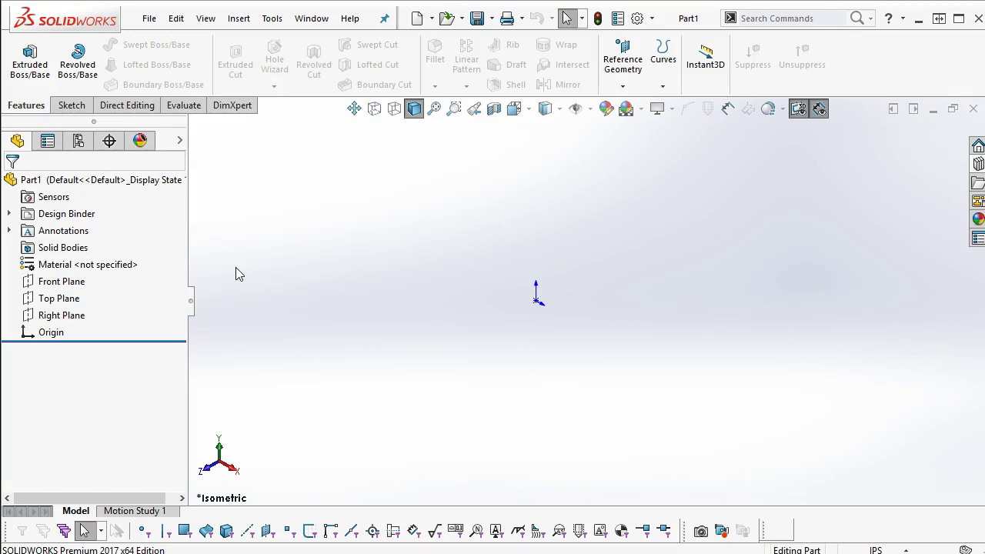
- On the Front Plane, sketch a three-line C-shaped profile open to the right, starting at the origin, with its base about 2.05 in long
click(69, 282)
click(81, 264)
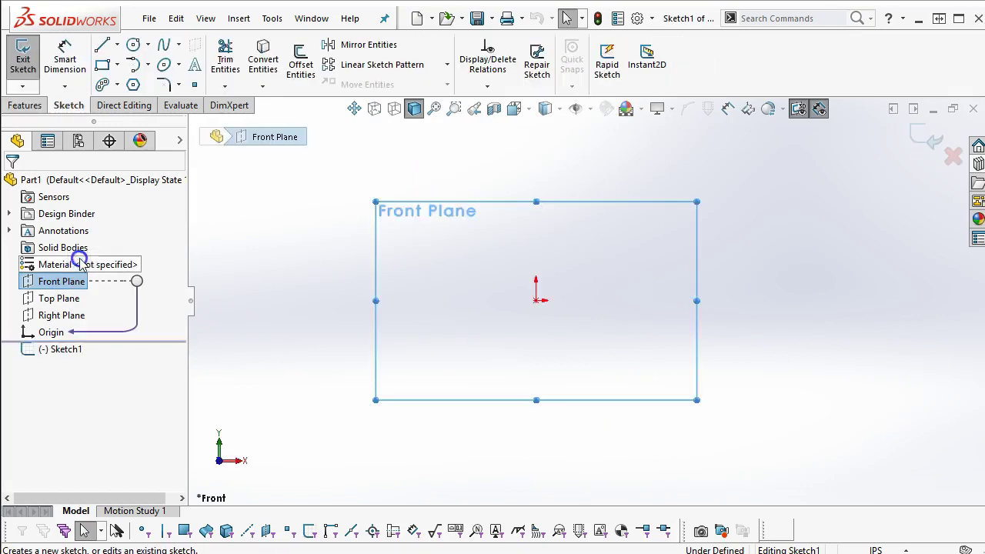
click(101, 48)
click(536, 299)
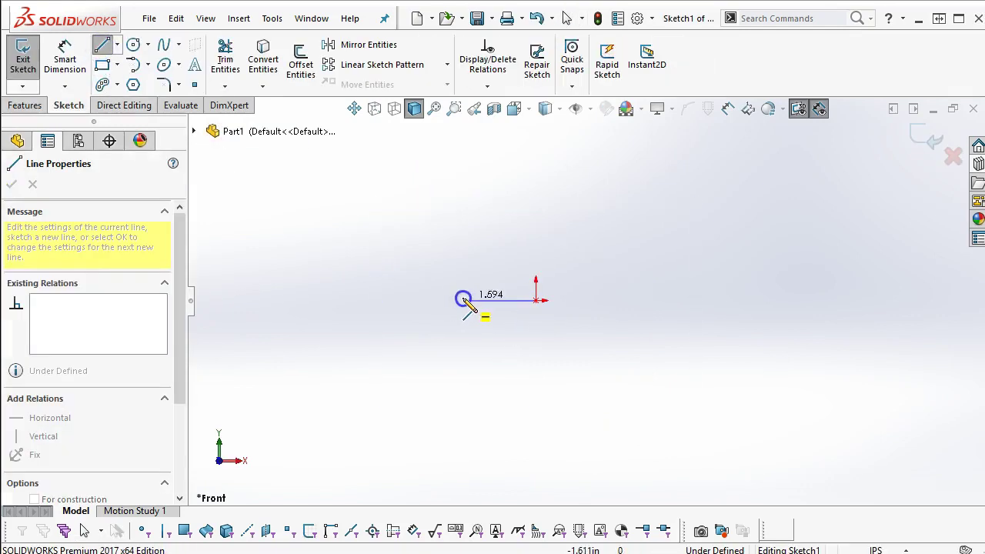
click(443, 300)
click(442, 201)
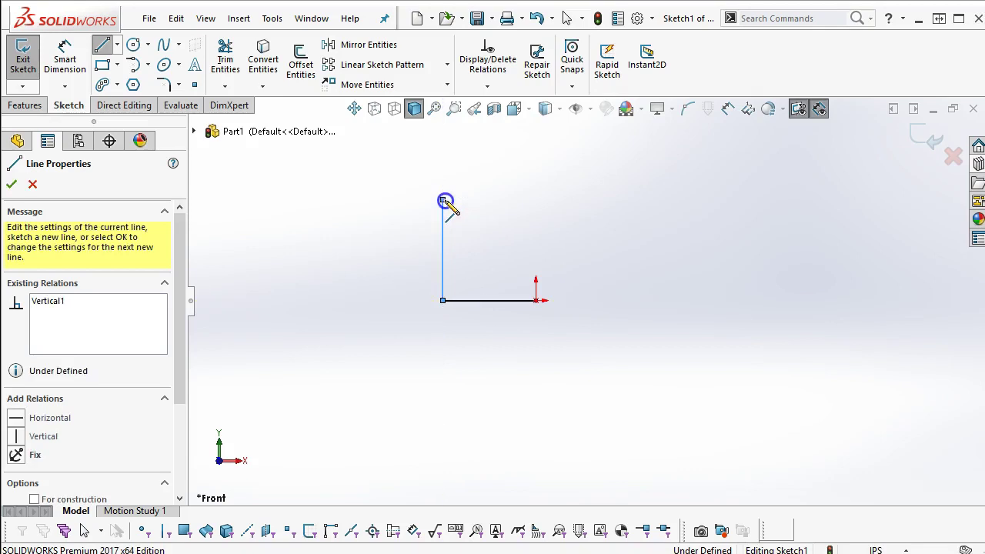
click(537, 201)
- Dimension the C profile's bottom line to 1.5 in and its vertical line to 1.5 in
right_click(631, 211)
click(782, 192)
click(495, 301)
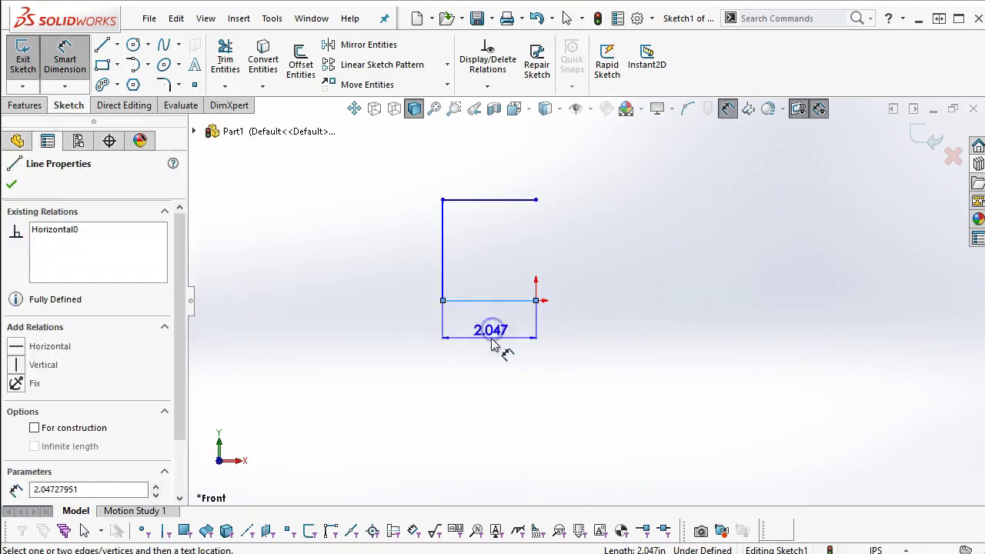
click(491, 341)
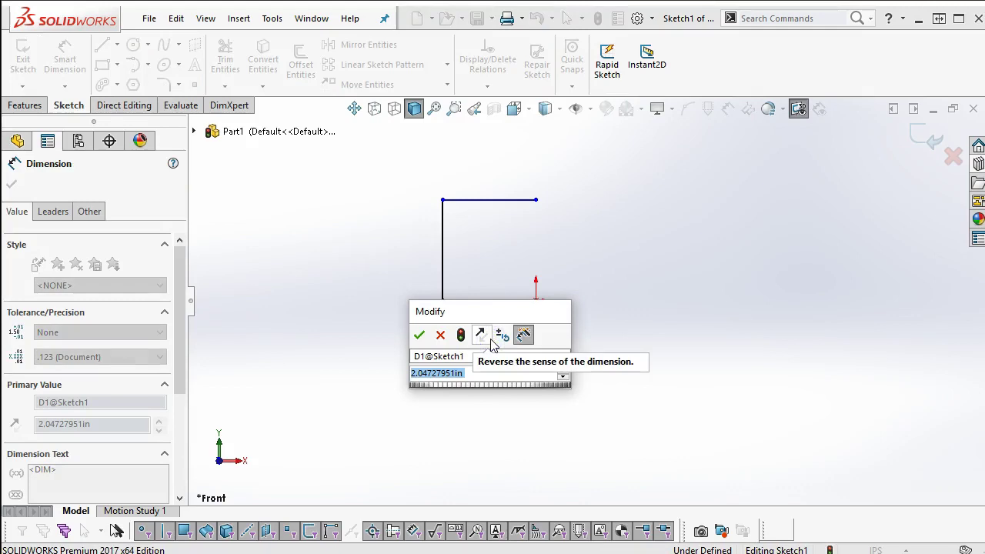
text(1.5)
key(Return)
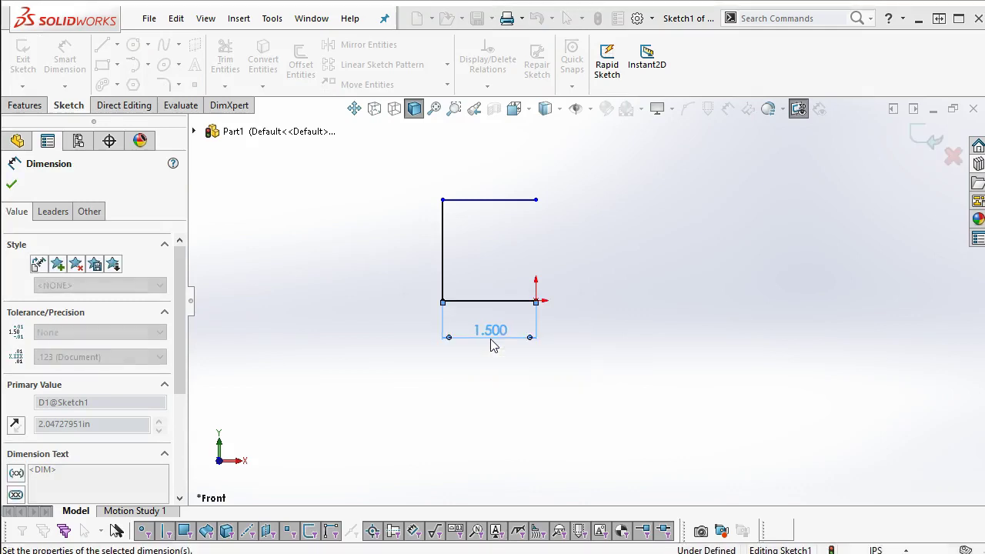
click(444, 256)
click(403, 257)
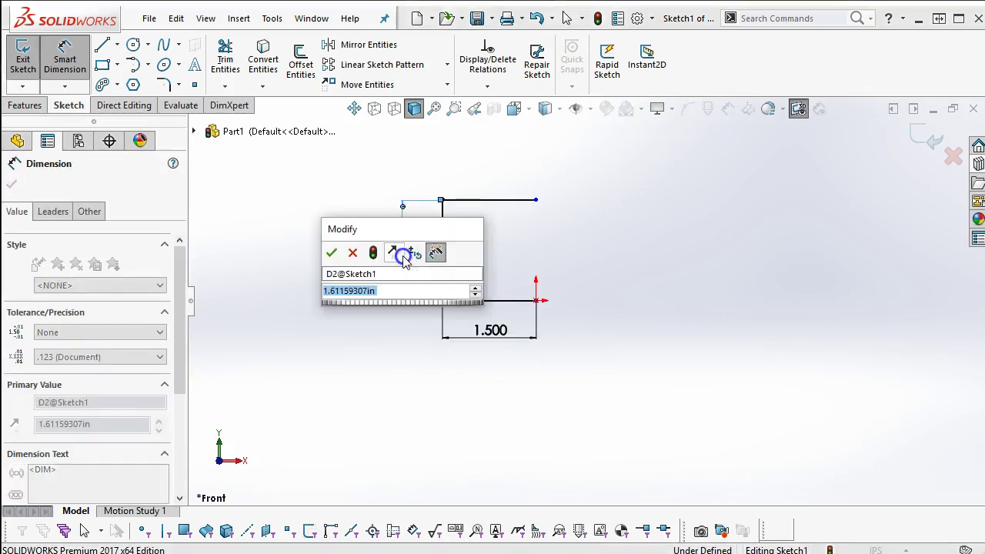
text(1.5)
key(Return)
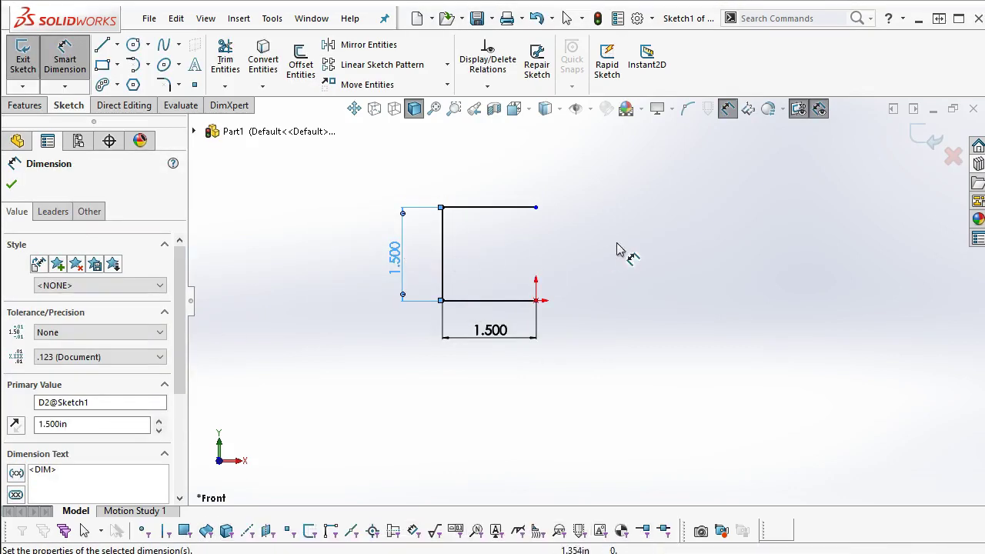
right_click(622, 220)
click(662, 267)
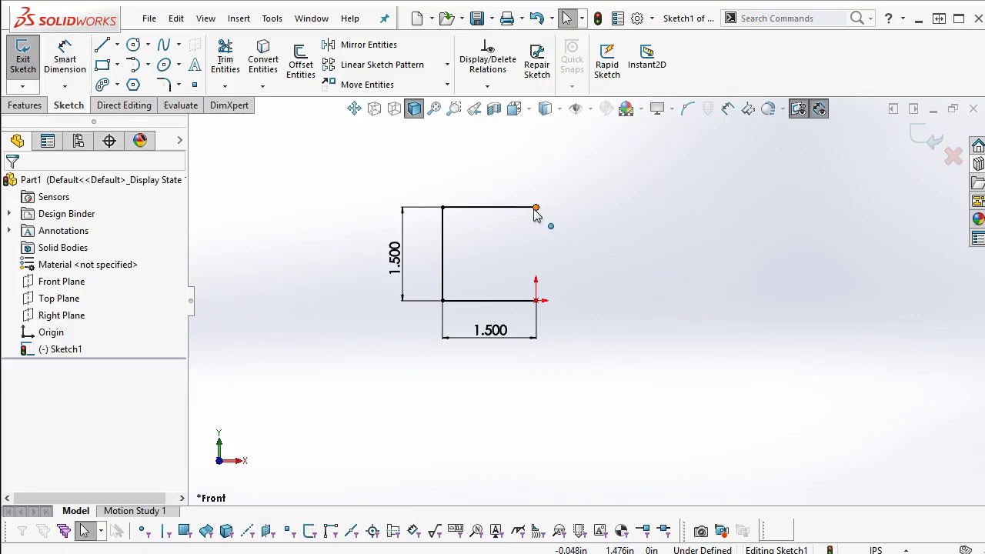
- Add a vertical relation between the upper line's free endpoint and the origin
click(536, 208)
ctrl+click(537, 300)
click(609, 231)
click(630, 311)
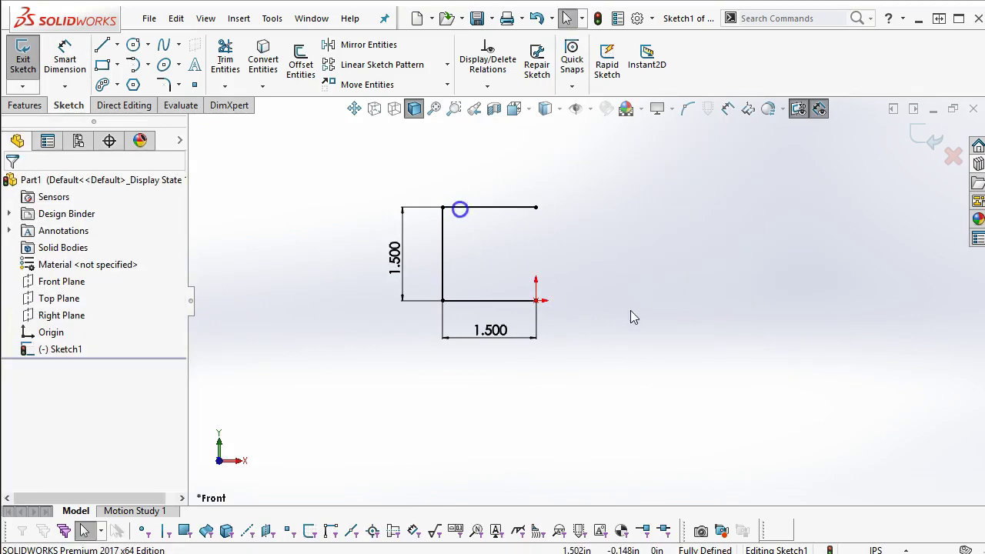
- Set up a thin-feature Boss-Extrude of the open C profile, using Mid Plane with a depth of 2.5 in
click(29, 106)
click(30, 62)
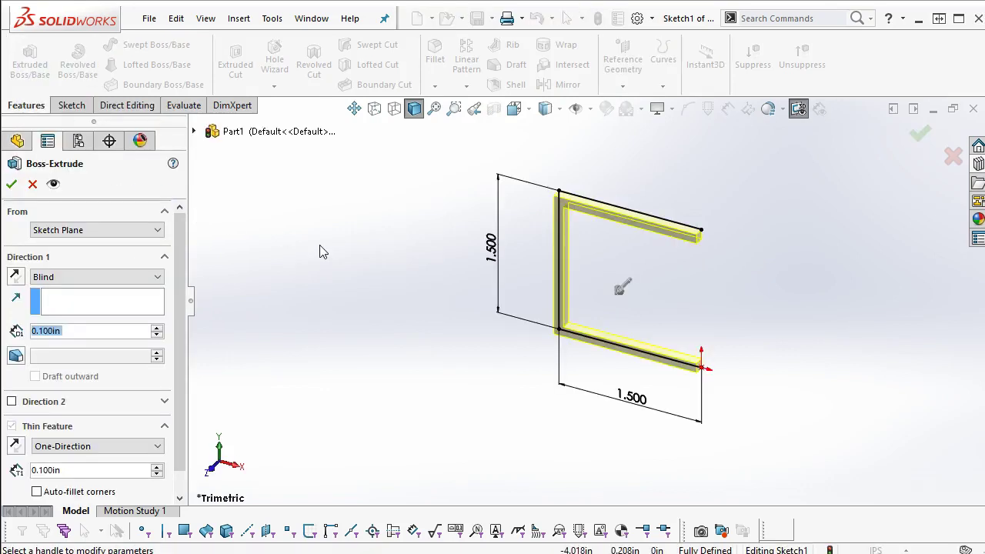
key(ctrl+1)
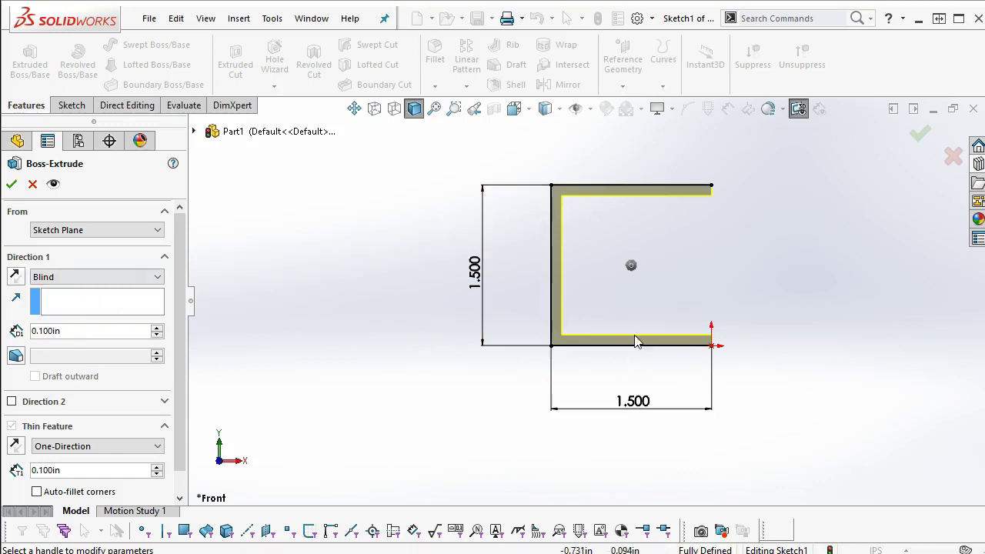
click(64, 278)
click(66, 344)
click(66, 280)
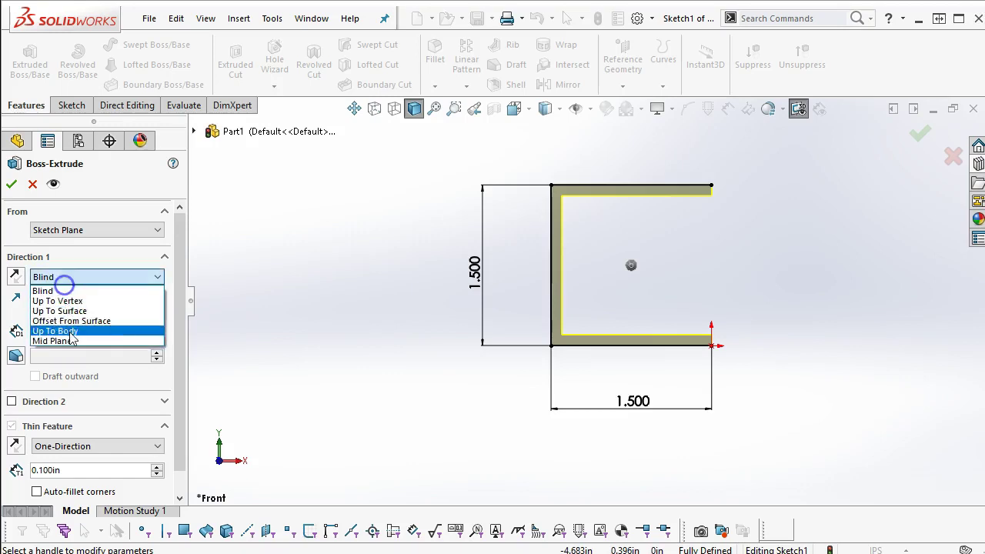
click(68, 337)
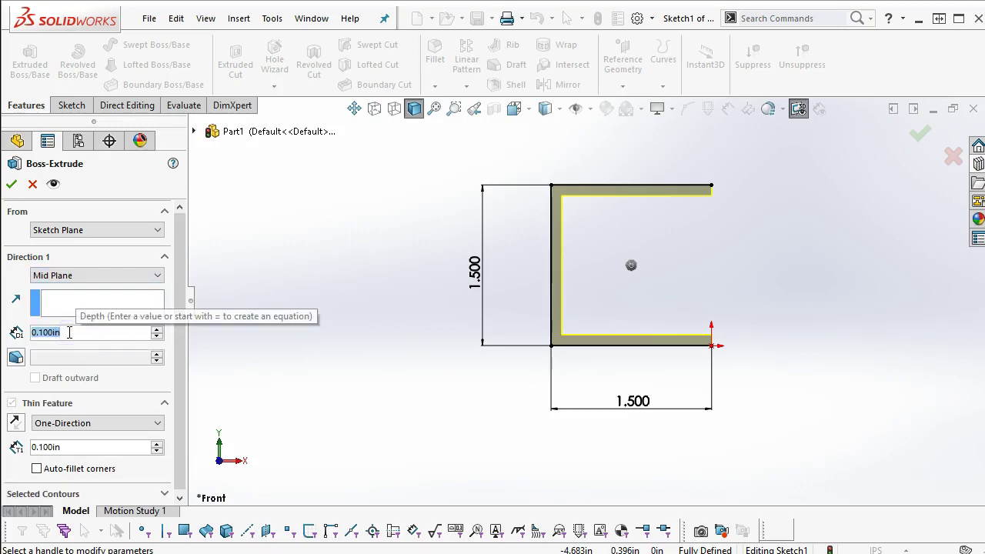
text(2.5)
key(Return)
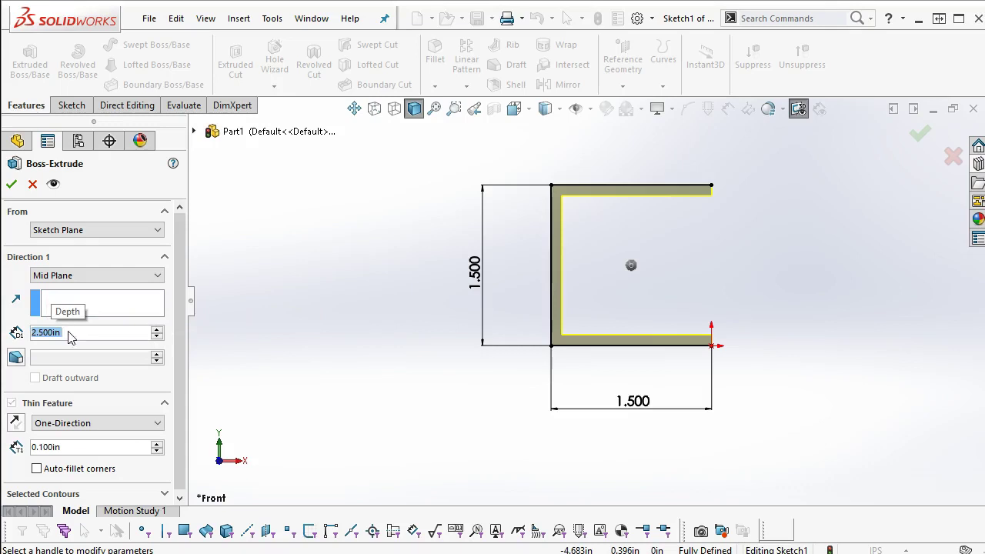
- Set the thin feature's wall thickness to 0.5 in and complete the extrusion
double_click(87, 447)
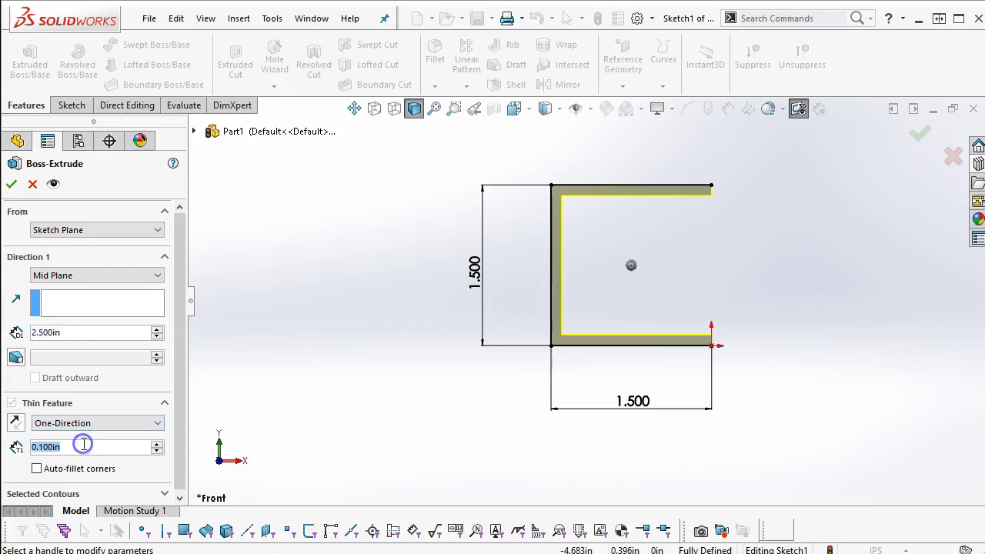
text(.5)
key(Return)
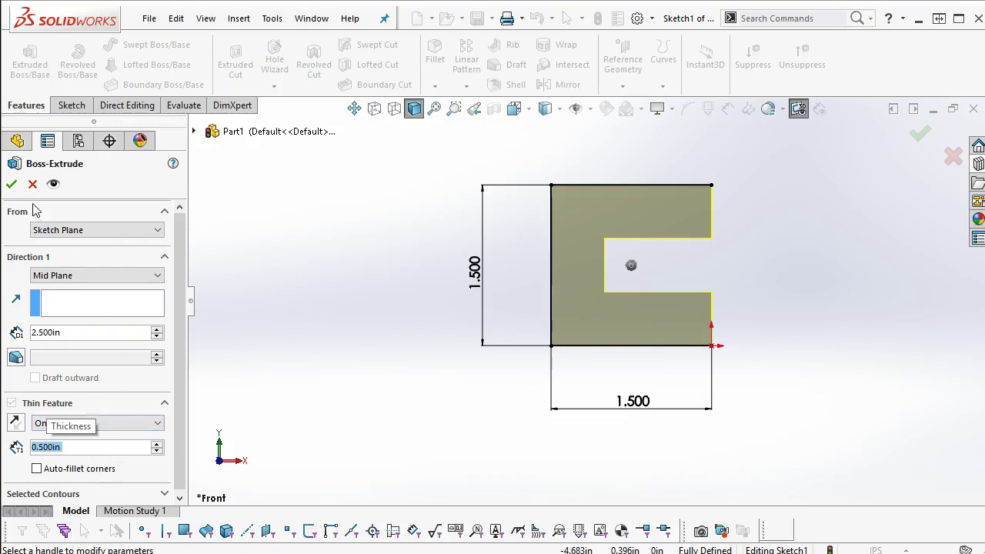
click(11, 184)
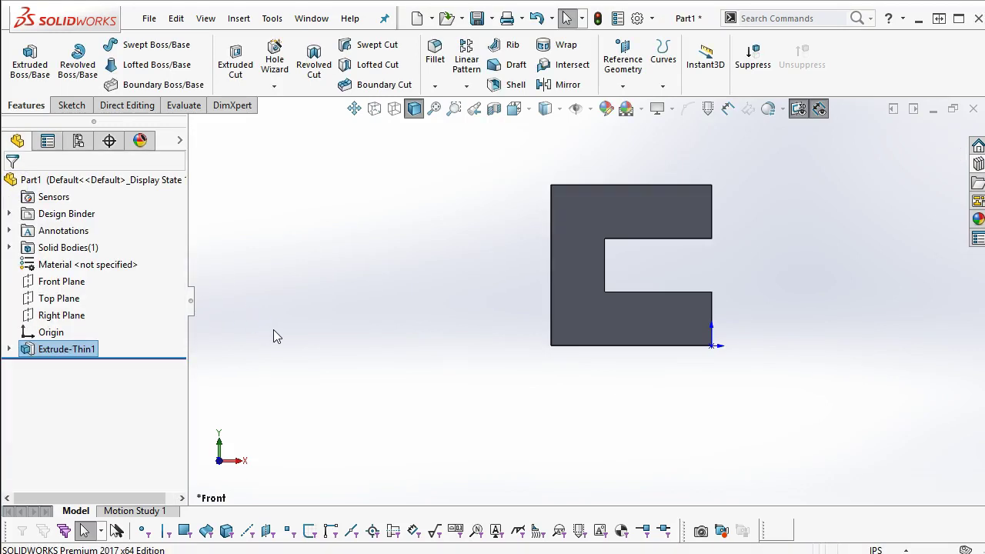
- On the clip's bottom face, sketch a corner rectangle about 0.98 in wide, projecting outward from the rear corner of the open-side edge
middle_drag(548, 400, 482, 309)
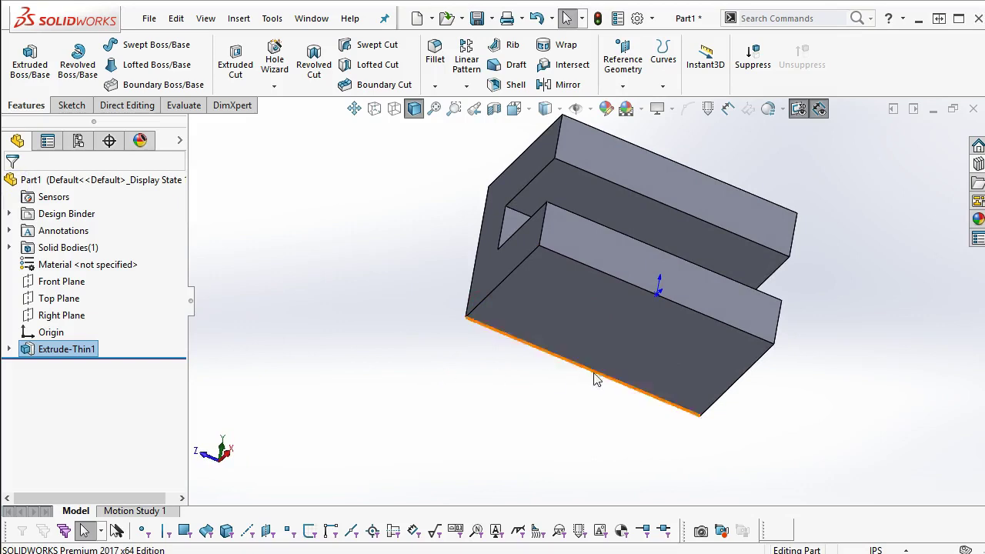
click(729, 344)
click(797, 298)
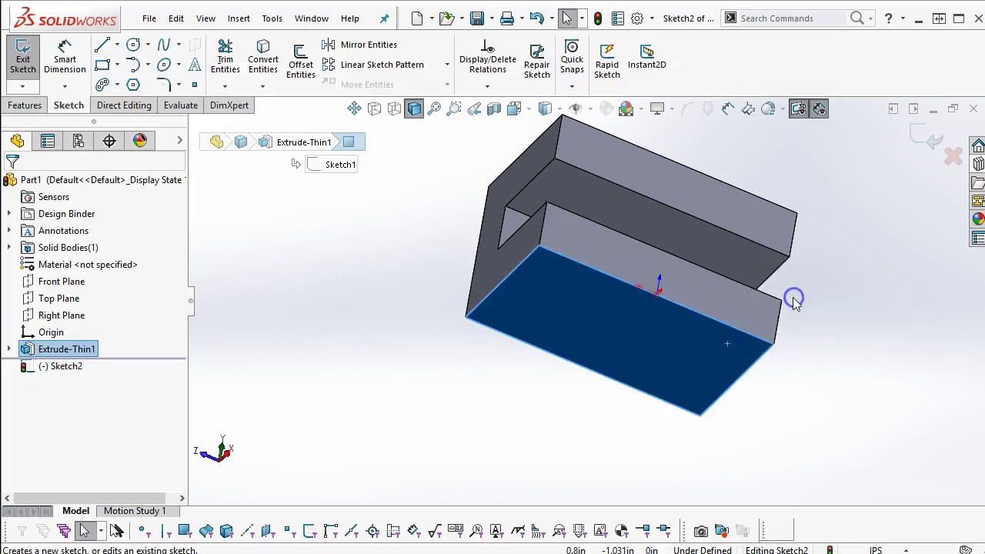
click(102, 64)
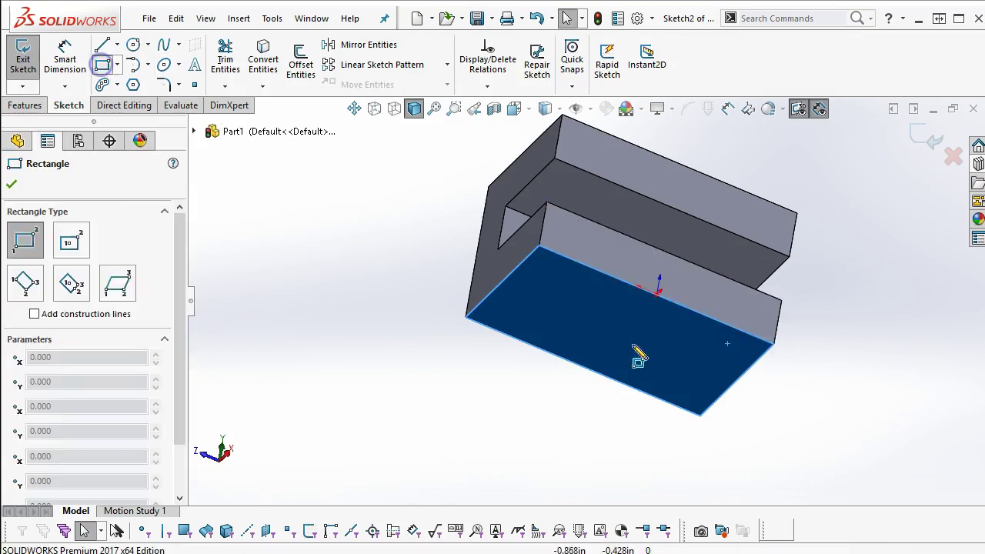
click(772, 341)
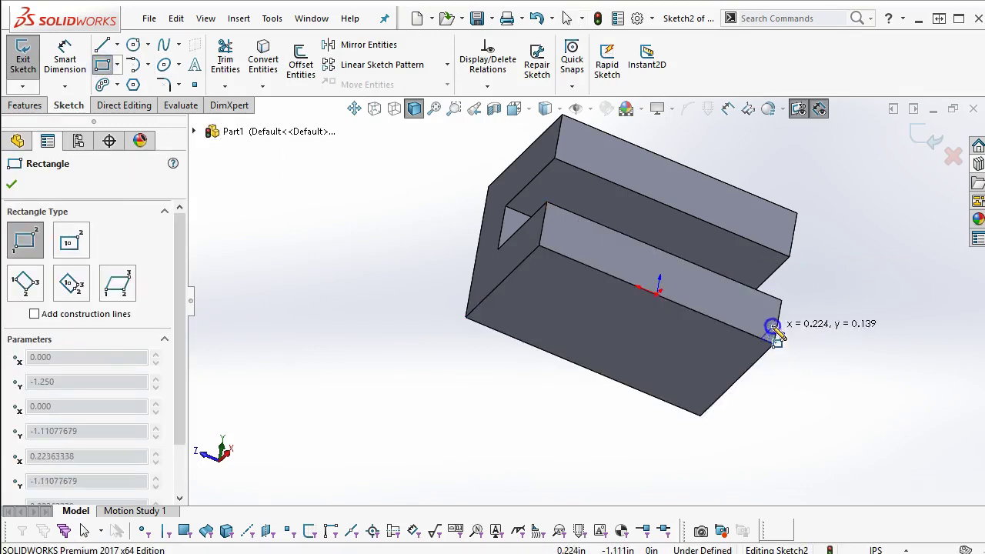
click(709, 279)
- Dimension the distance from the bottom face's closed-side edge to the rectangle's outer line as 2 in
right_click(833, 239)
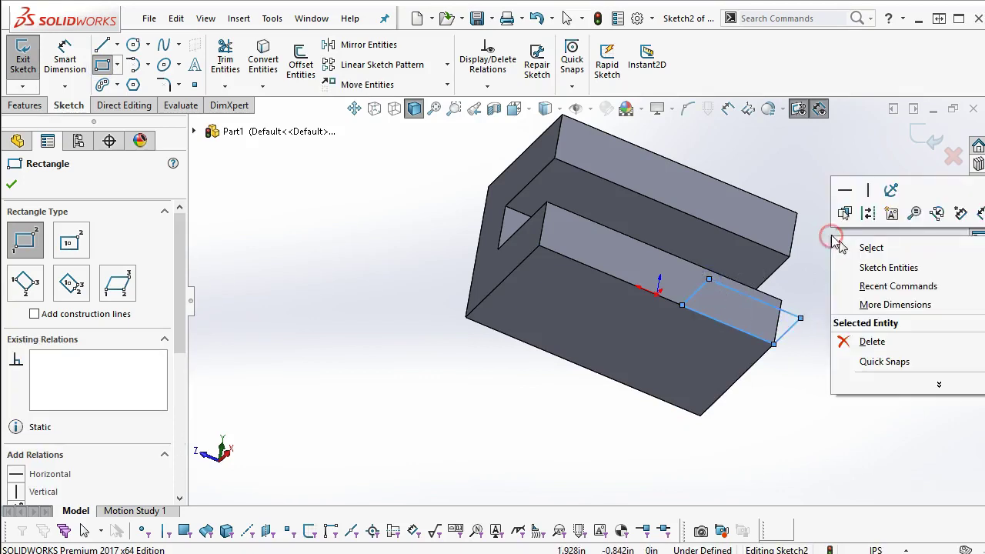
click(962, 213)
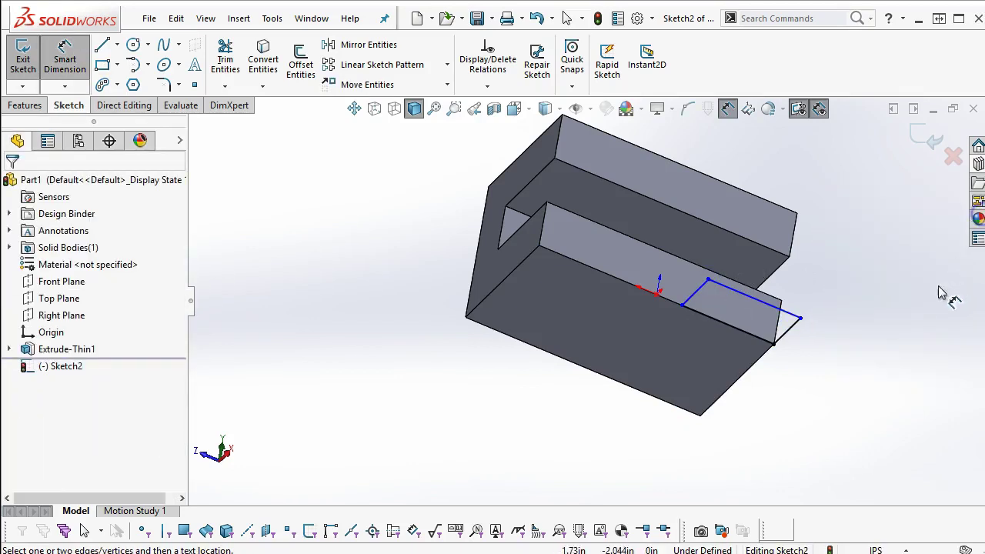
click(773, 309)
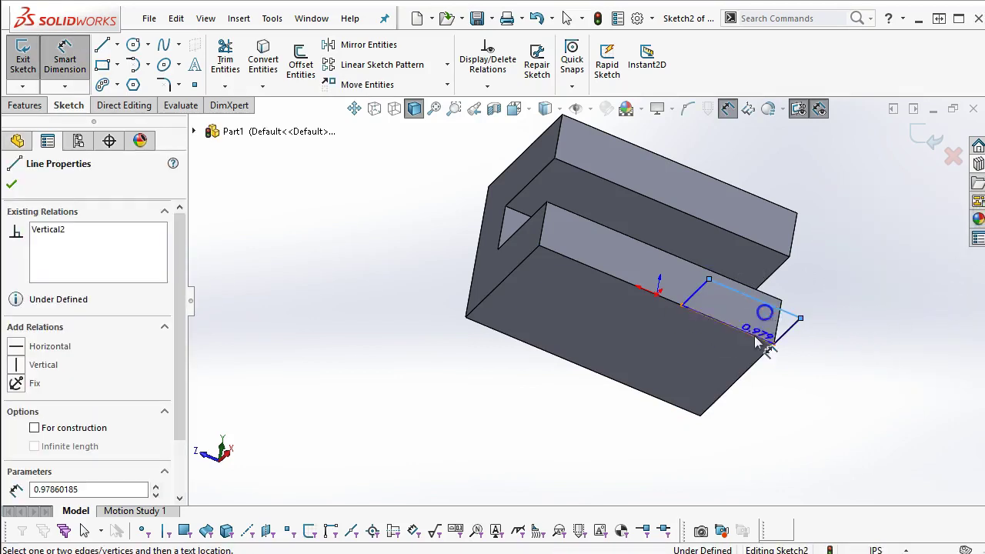
click(655, 398)
click(795, 412)
text(2)
key(Return)
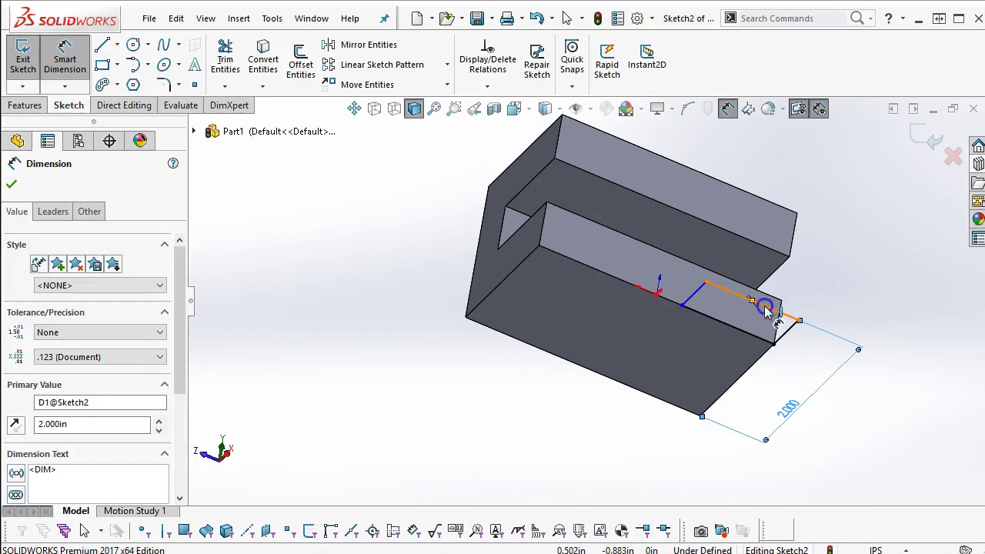
- Dimension the rectangle's outer line to 1 in and finish dimensioning
click(766, 307)
click(819, 227)
text(1)
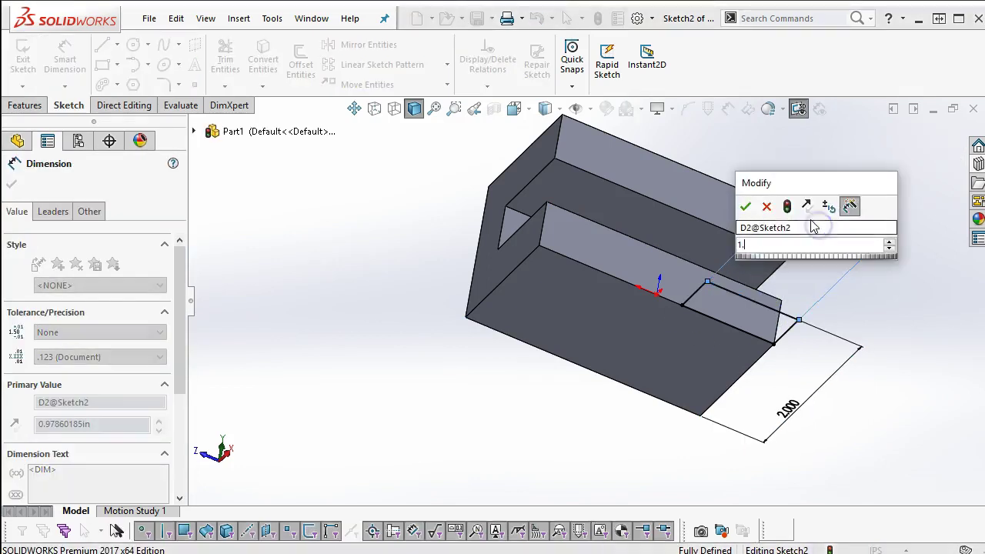
key(Return)
right_click(779, 180)
click(801, 228)
- Set up a boss extrusion of the tab rectangle using Up To Vertex, picking the lower leg's upper rear corner on the open side
middle_drag(748, 226, 752, 426)
scroll(758, 339, down, 2)
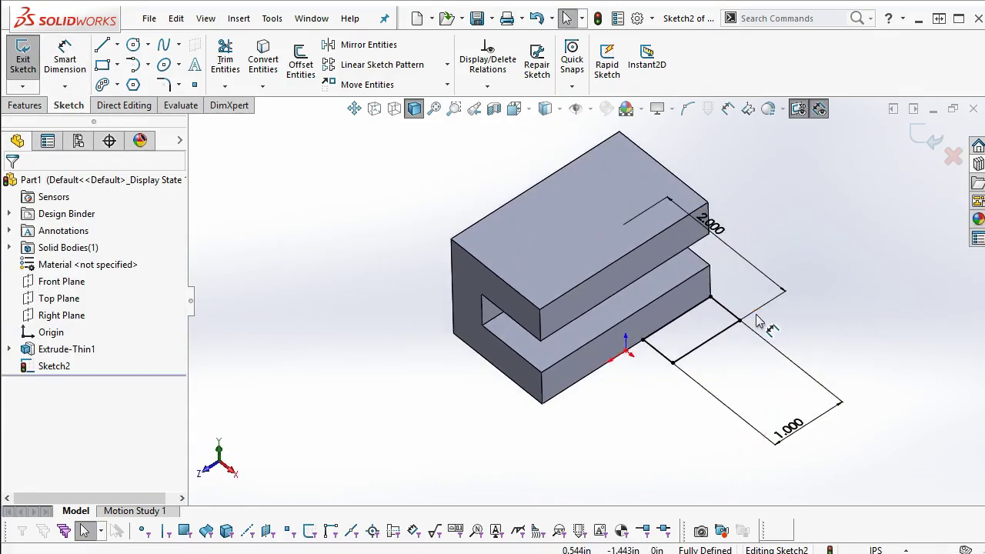
click(32, 105)
click(29, 69)
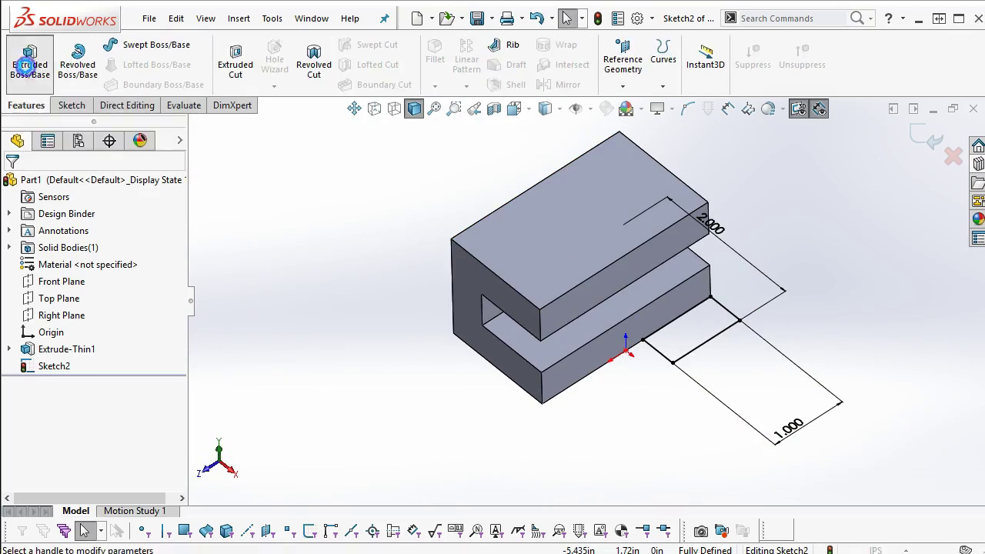
click(59, 276)
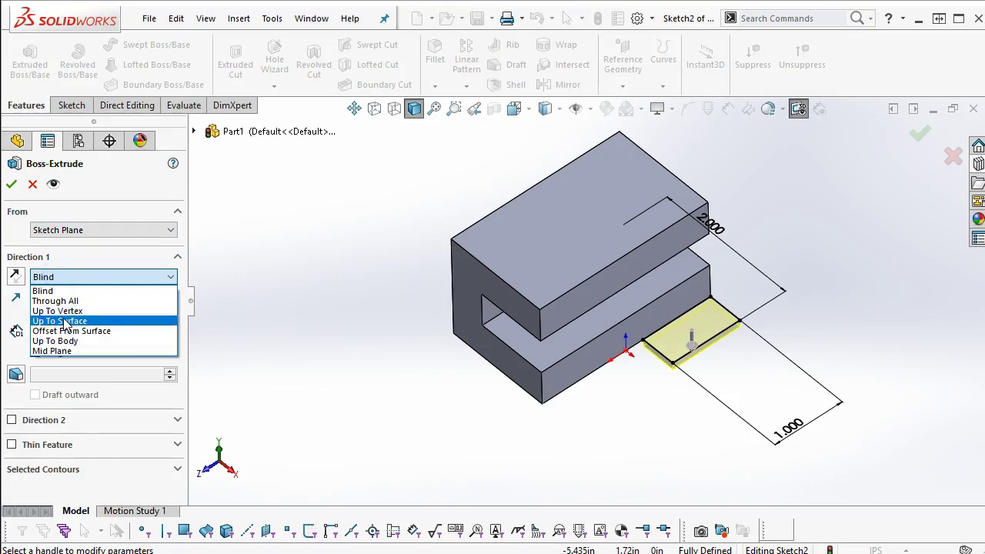
click(57, 311)
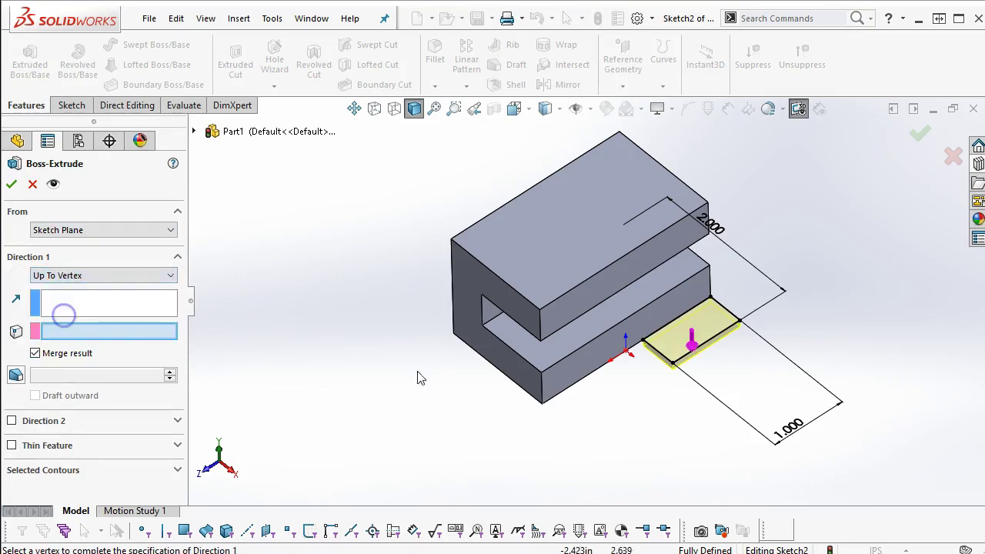
click(710, 267)
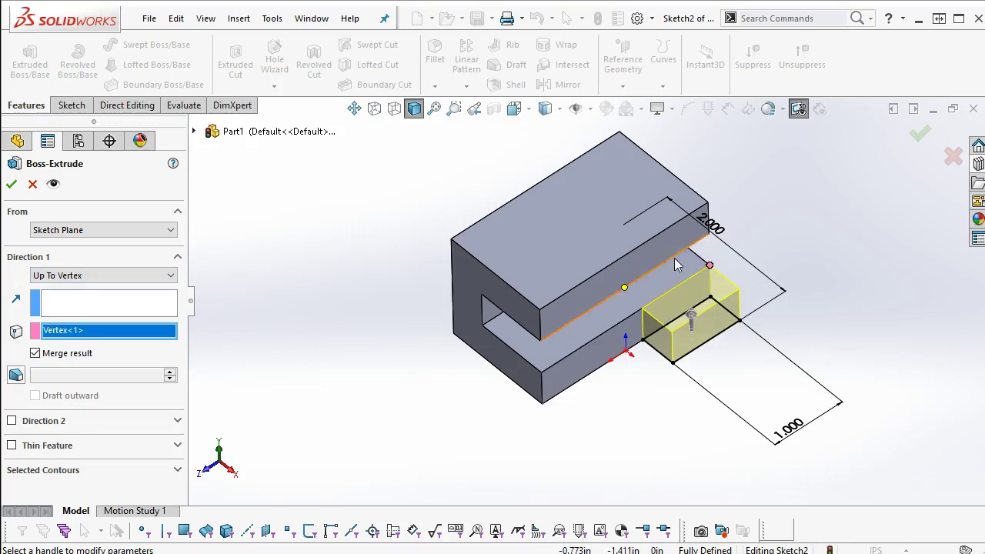
- Try the Up To Next end condition for the tab extrusion
click(77, 276)
click(68, 295)
click(87, 280)
click(77, 310)
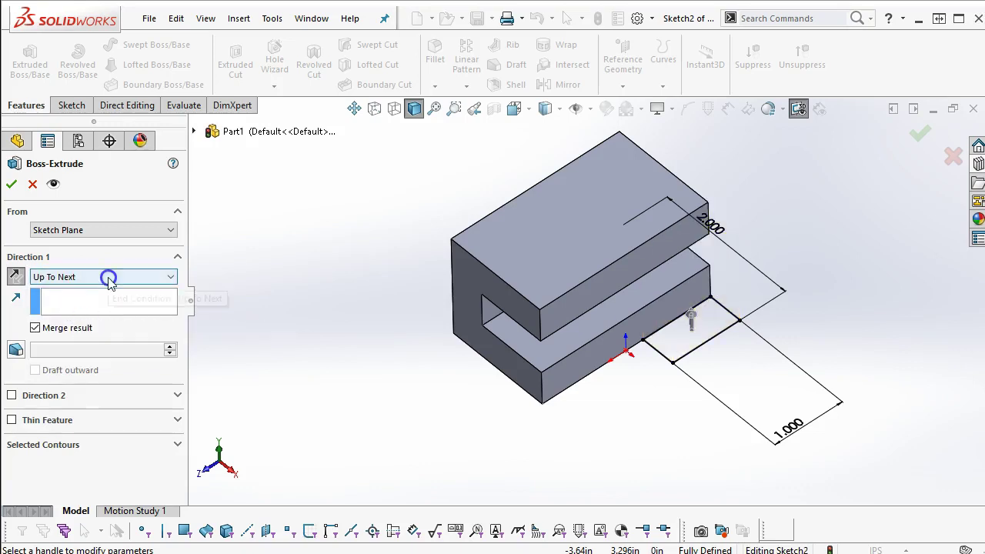
- Set the tab extrusion to end Up To Vertex at the lower leg's upper rear corner and complete it
click(108, 278)
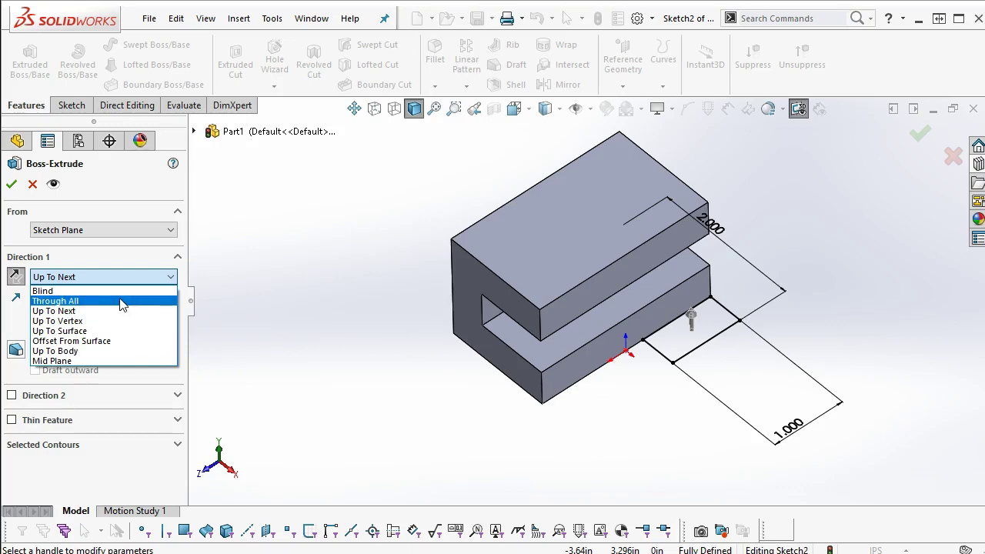
click(67, 321)
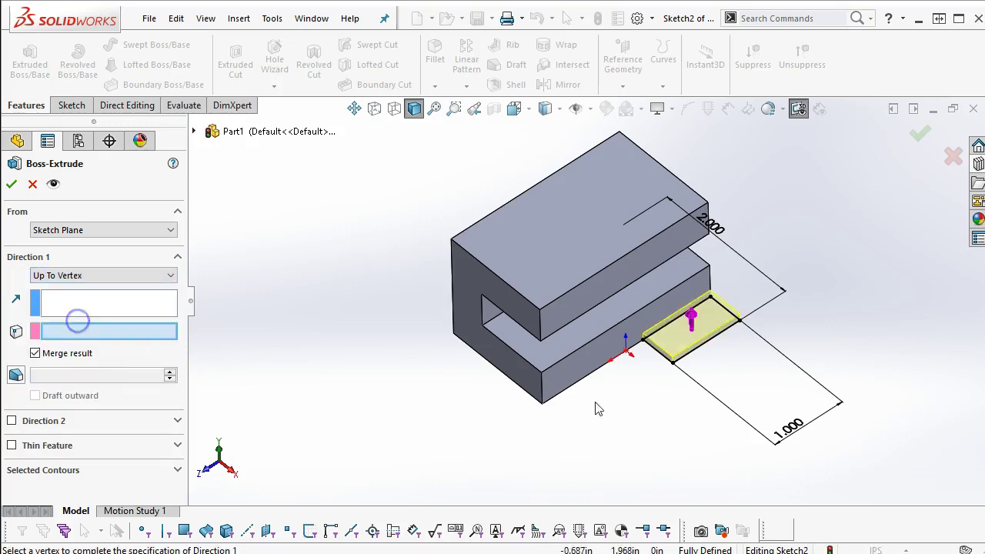
click(709, 267)
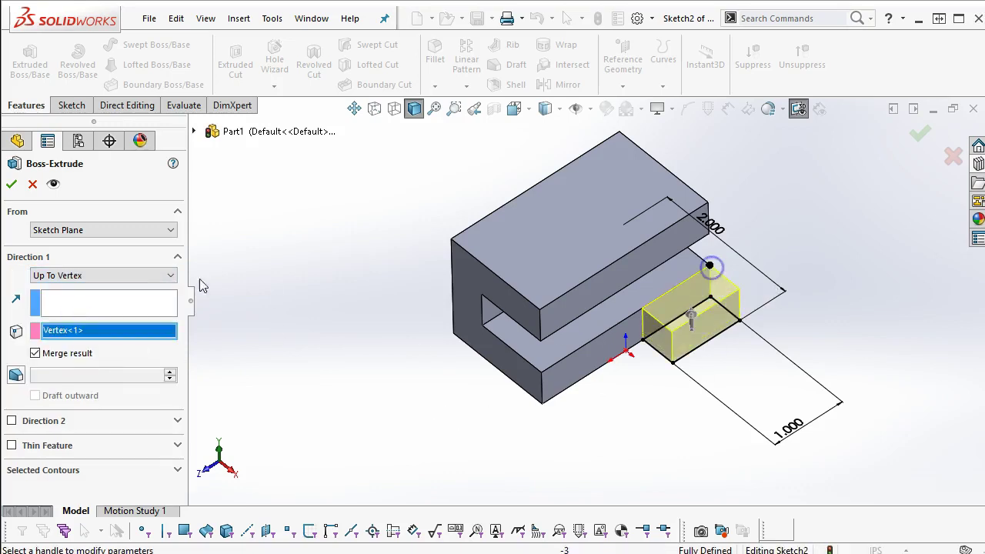
click(10, 185)
- On the clip's top face, start a sketch and draw a horizontal centerline from the origin across to the closed-side edge
click(613, 231)
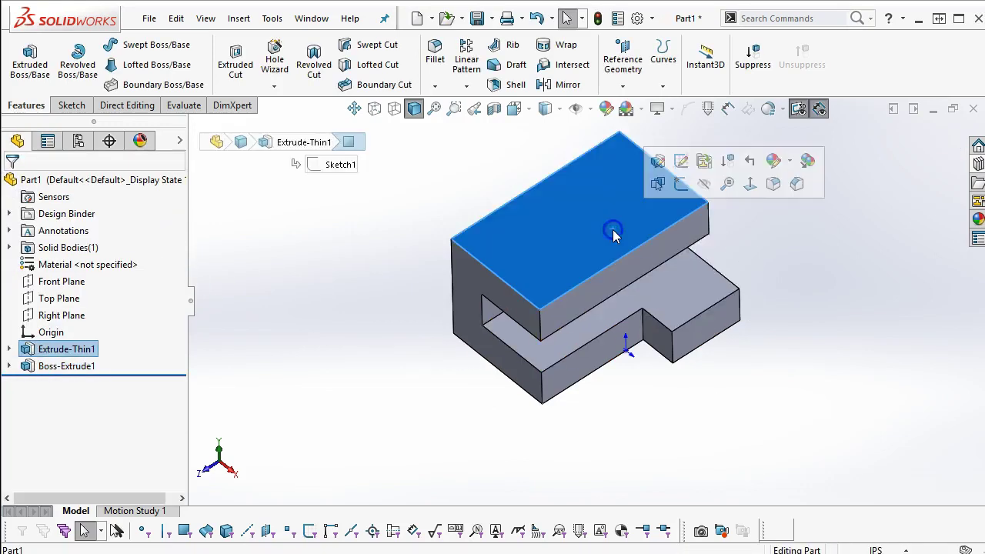
click(681, 183)
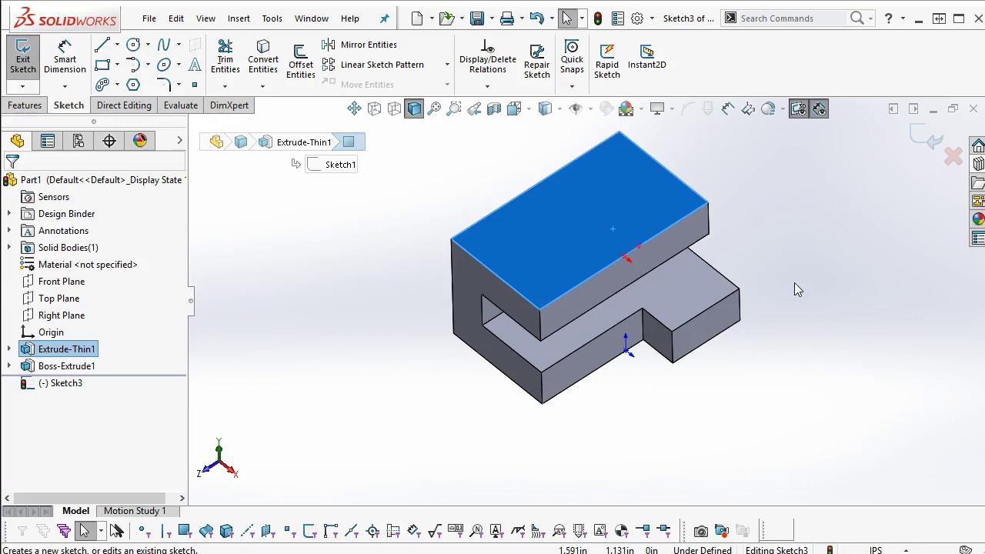
key(ctrl+8)
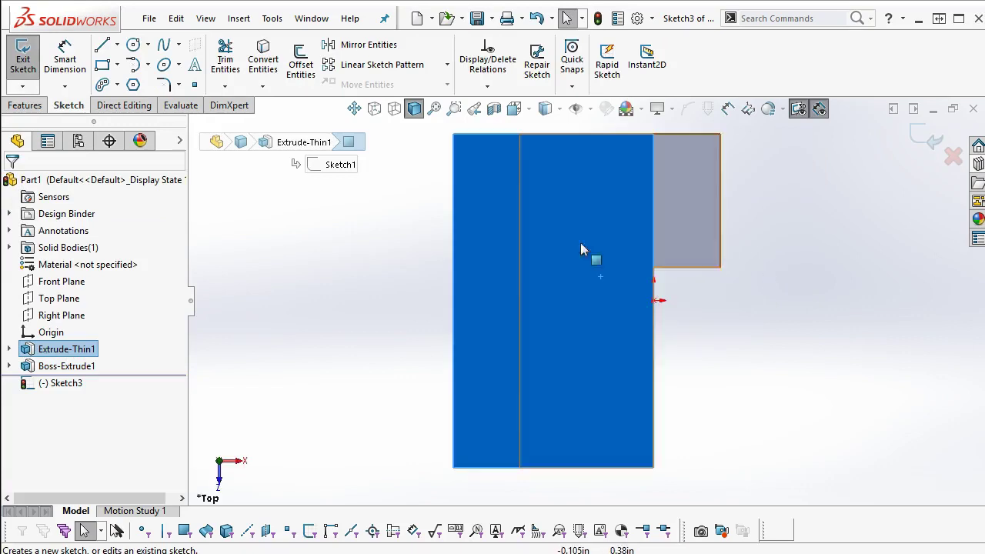
click(117, 45)
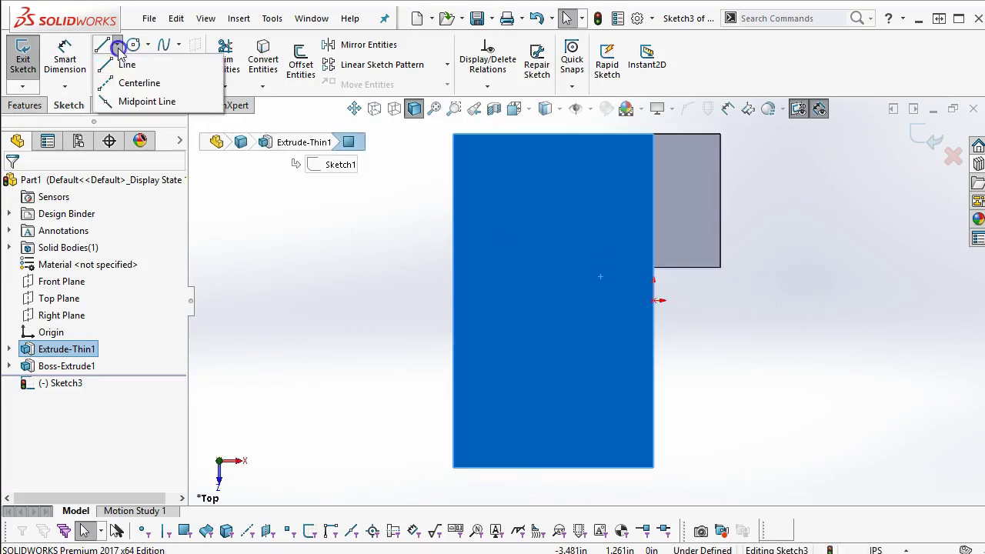
click(131, 86)
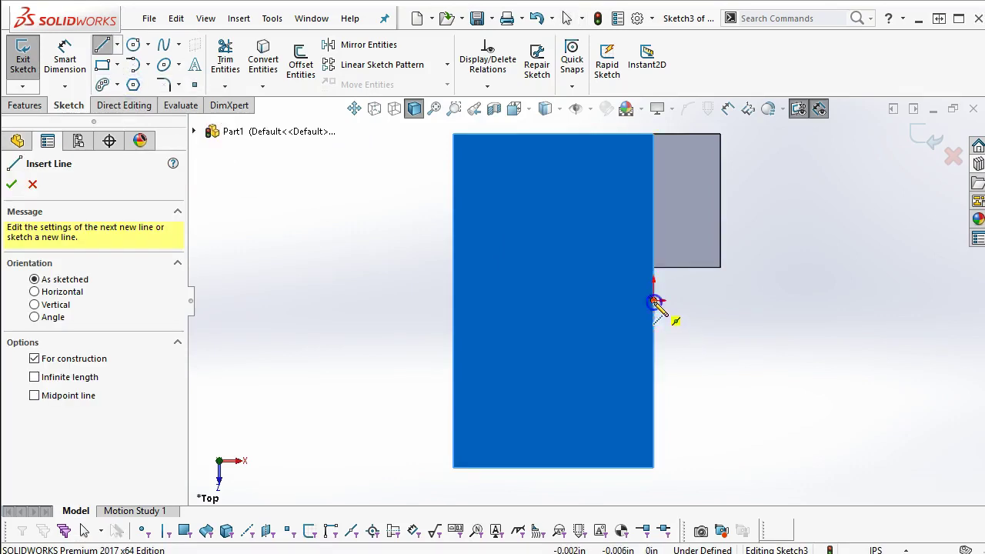
click(654, 300)
click(443, 300)
right_click(359, 262)
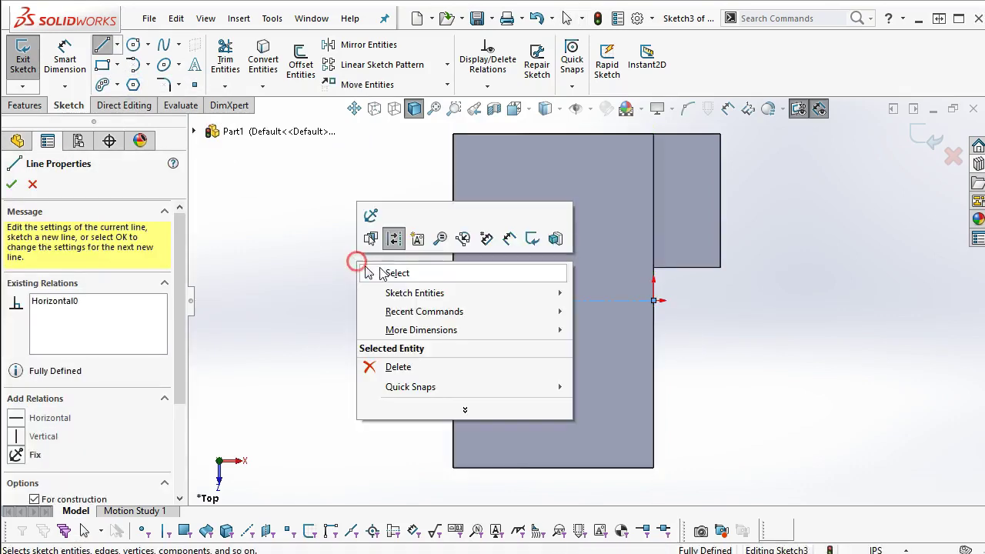
click(388, 273)
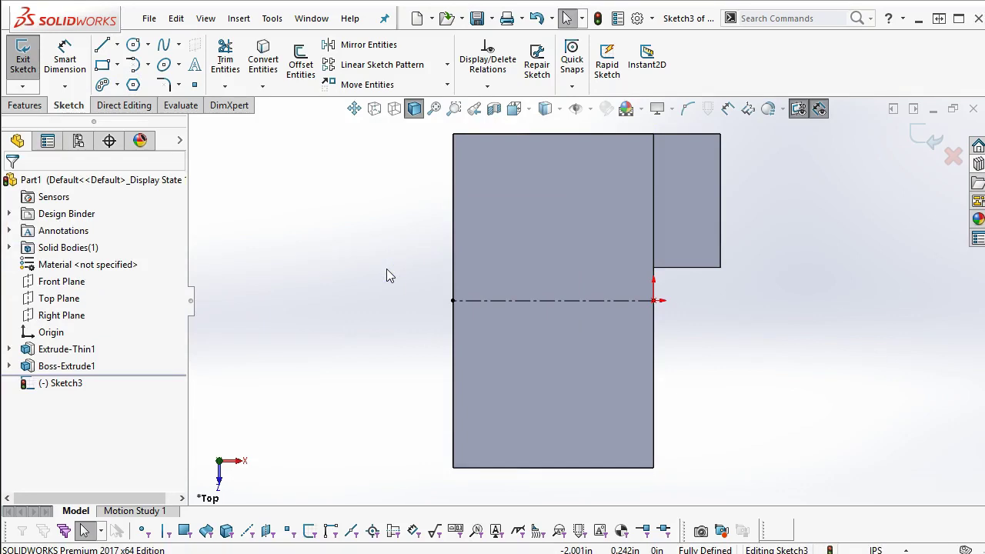
- Sketch a stepped four-line half profile from the open-side edge to the centerline, about 0.73 in deep with a first segment about 0.32 in long
click(103, 45)
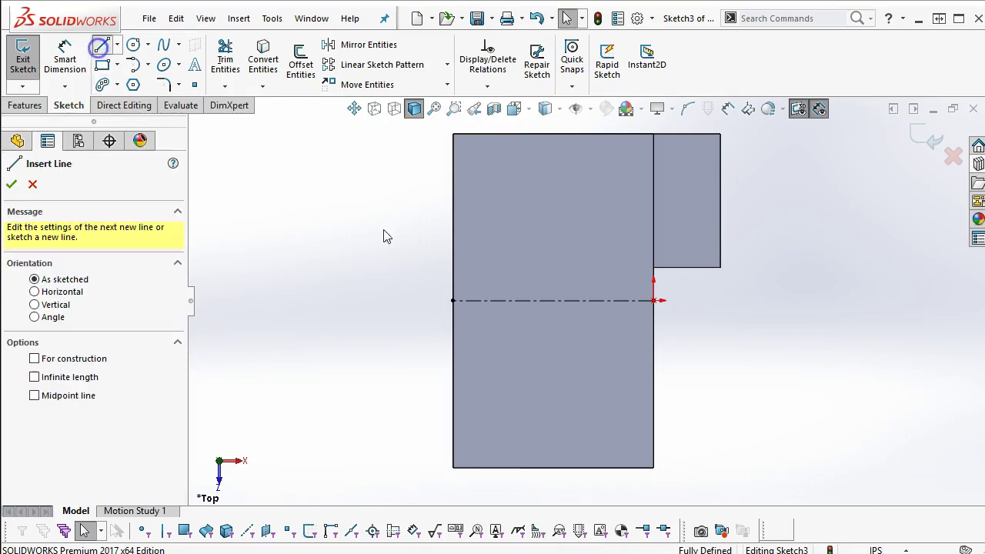
click(654, 257)
click(611, 257)
click(610, 204)
click(557, 204)
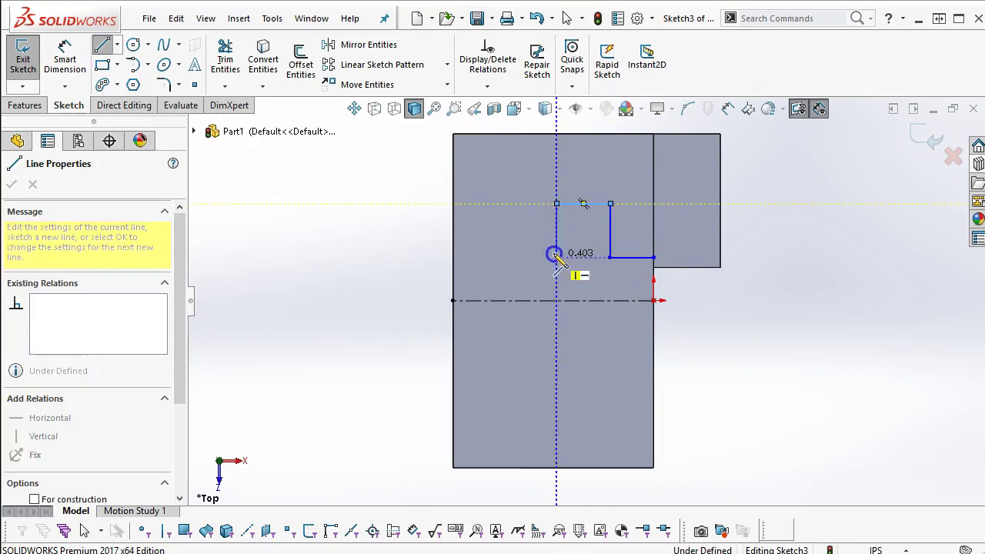
click(557, 300)
- Dimension the distance from the top face's rear edge to the profile's rearmost horizontal line as 0.5 in
right_click(705, 303)
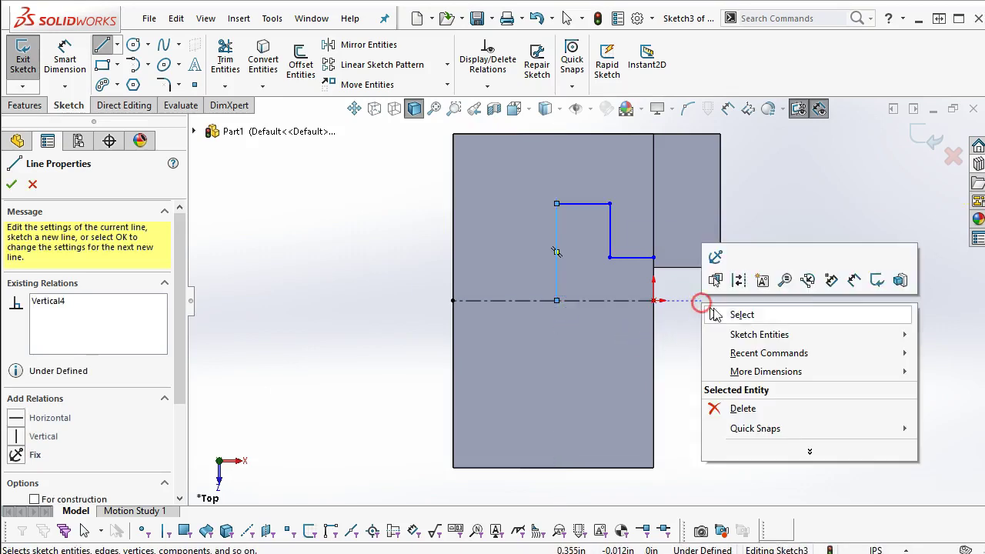
click(857, 282)
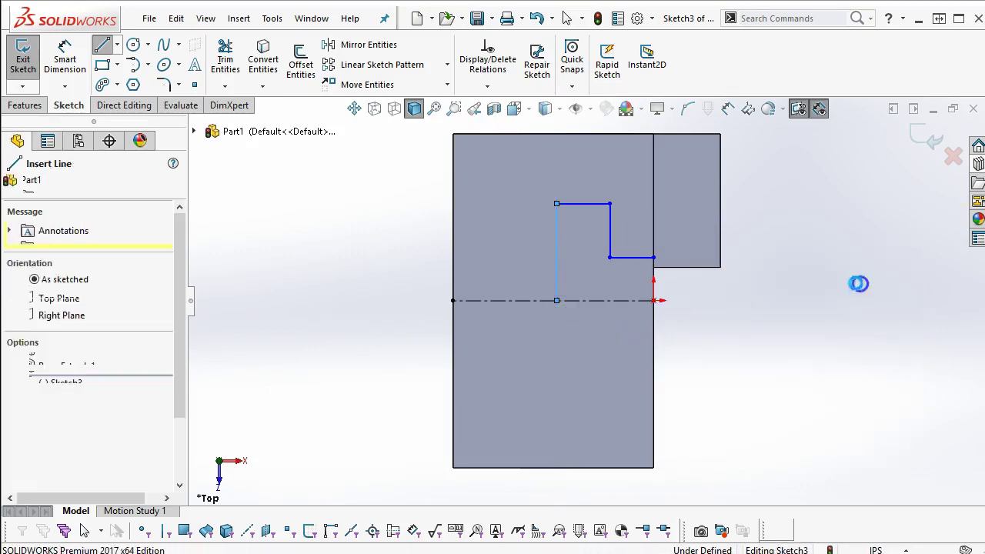
click(596, 204)
click(588, 133)
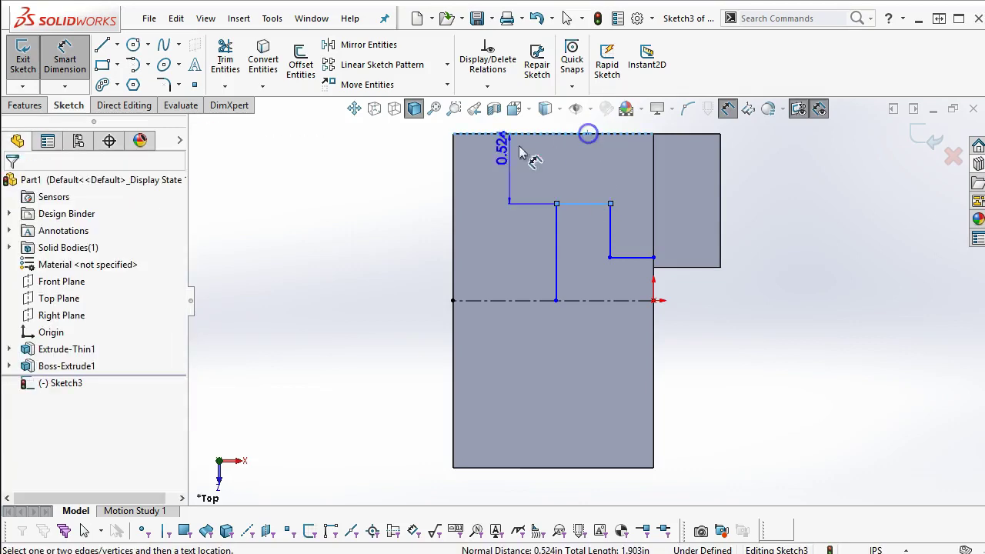
click(415, 173)
text(.5)
key(Return)
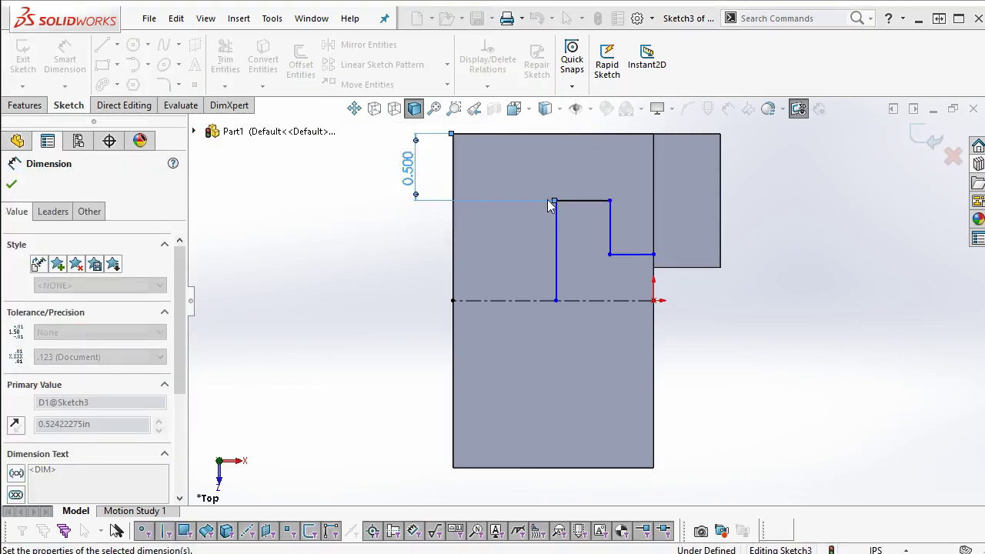
- Dimension the distance from the rear edge to the short horizontal line at the open side as 0.75 in
click(632, 256)
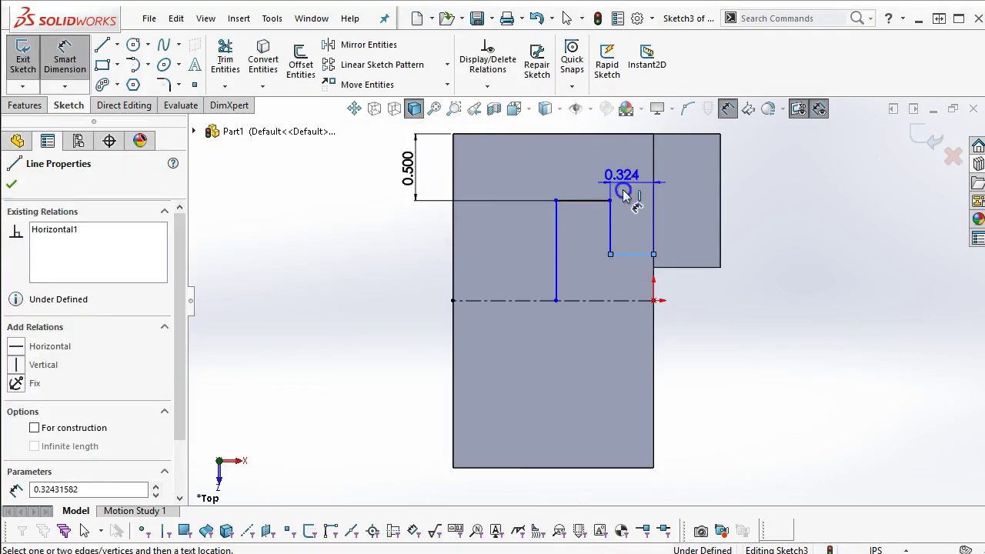
click(624, 135)
click(387, 182)
text(.75)
key(Return)
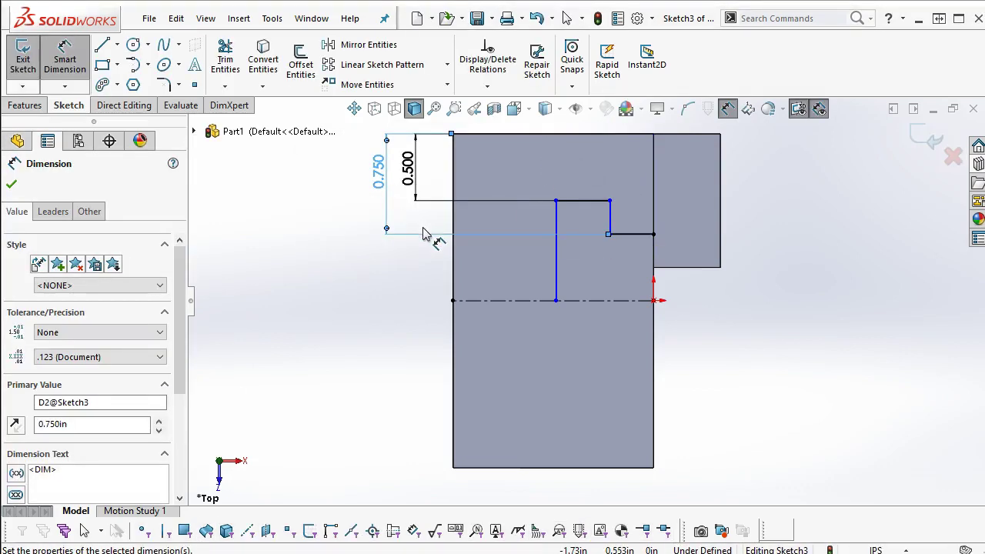
- Dimension the length of the short horizontal line at the open side as 0.25 in
click(627, 235)
click(793, 290)
text(.25)
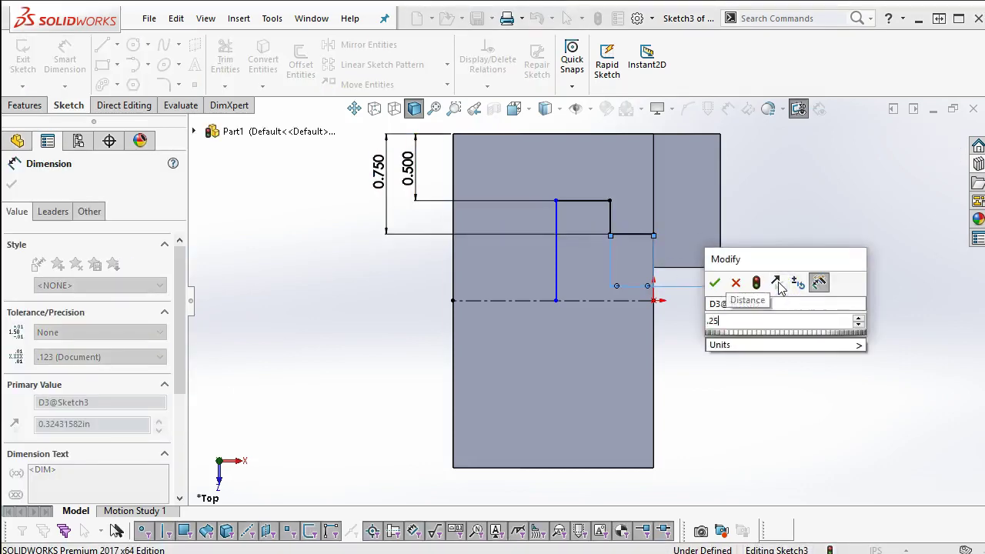
key(Return)
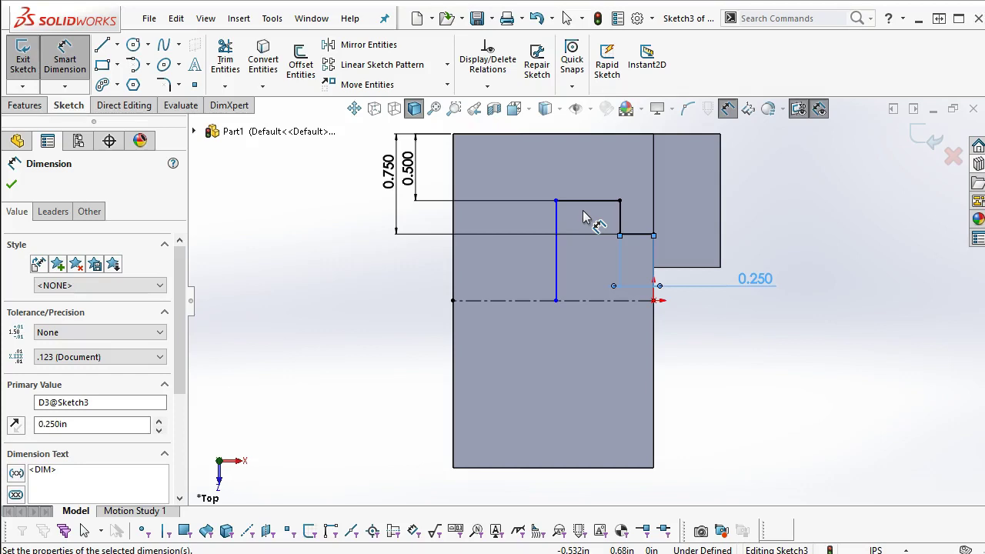
- Dimension the distance from the profile's long vertical line to the open-side edge as 0.5 in and finish dimensioning
click(557, 254)
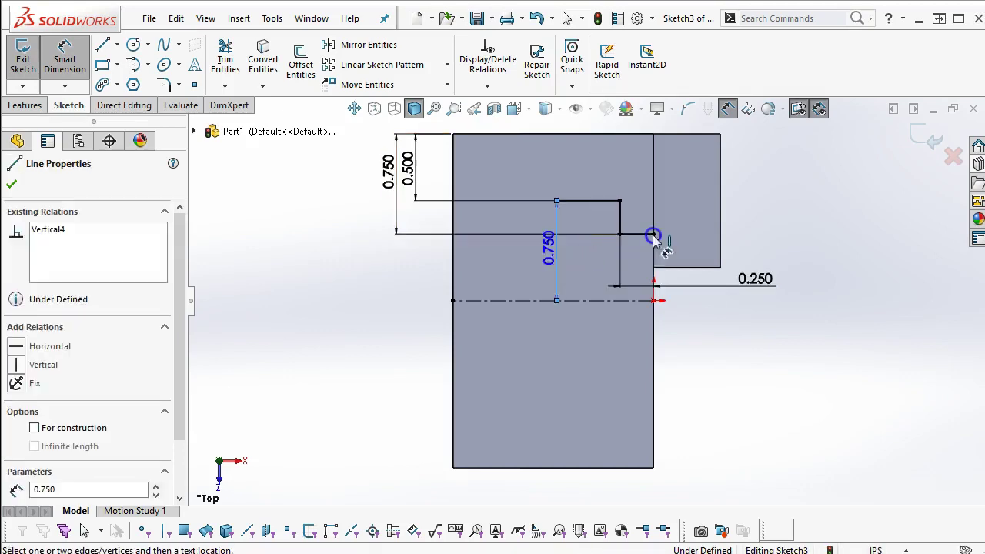
click(627, 176)
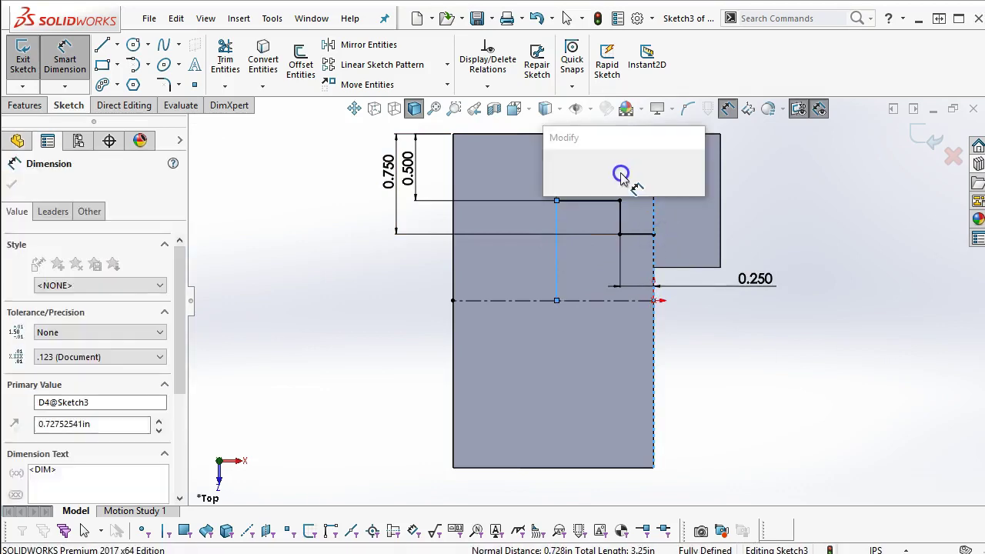
text(.5)
key(Return)
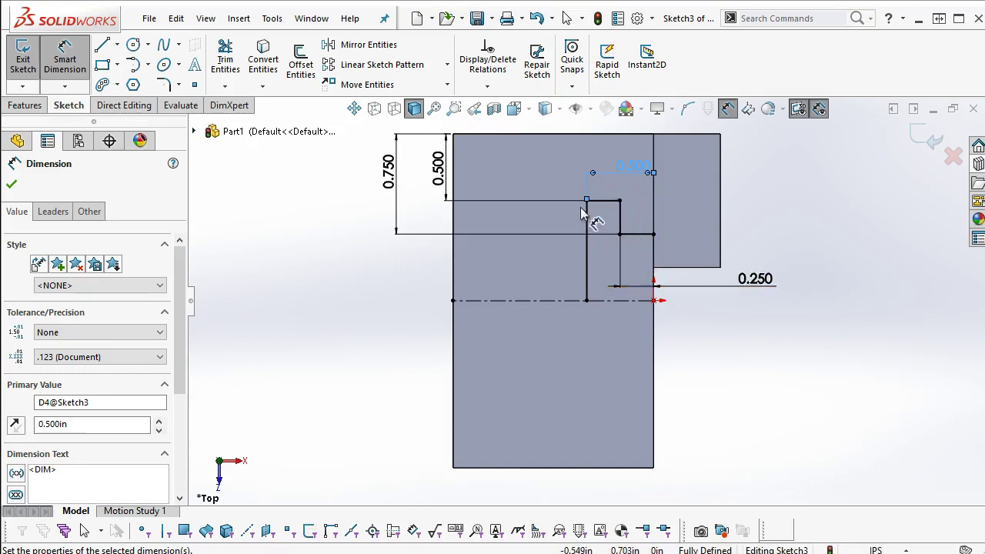
right_click(735, 313)
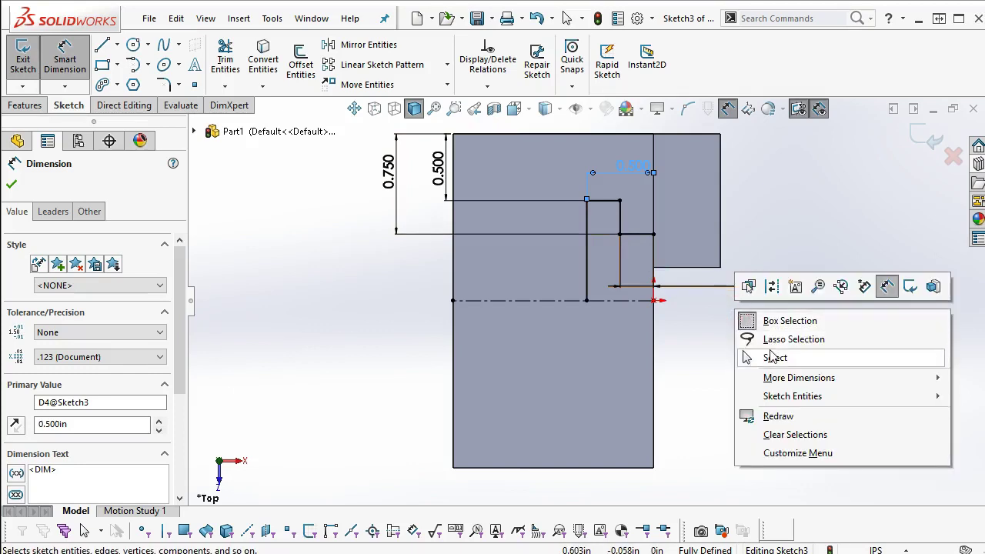
click(771, 358)
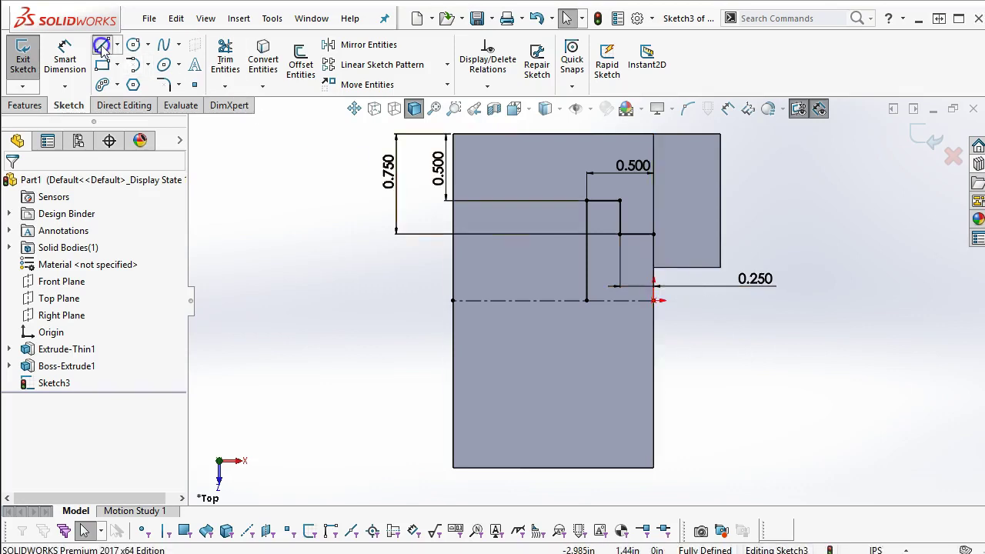
- Draw a vertical line along the open-side edge from the end of the stepped profile to the origin
click(102, 46)
click(654, 234)
click(653, 300)
right_click(730, 322)
click(766, 334)
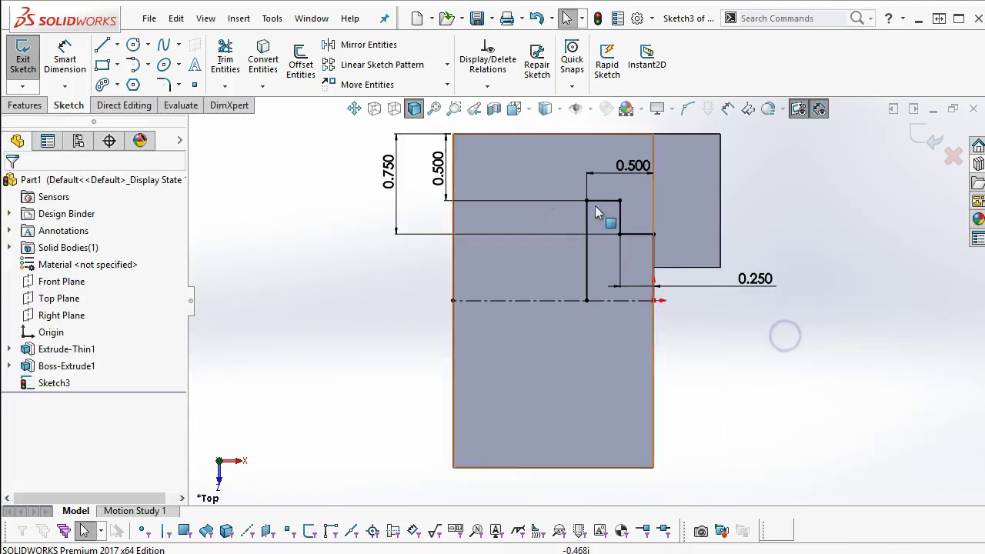
- Mirror the complete half profile about the centerline to form a closed T-shaped outline, and show the part in isometric view
mouse_move(762, 152)
mouse_down()
mouse_move(535, 297)
mouse_move(533, 321)
mouse_up()
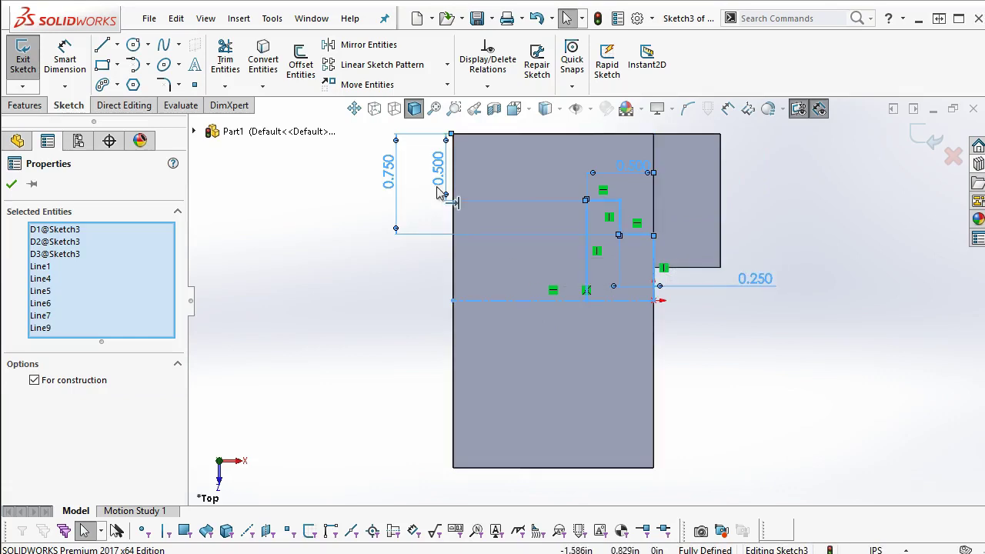
click(345, 49)
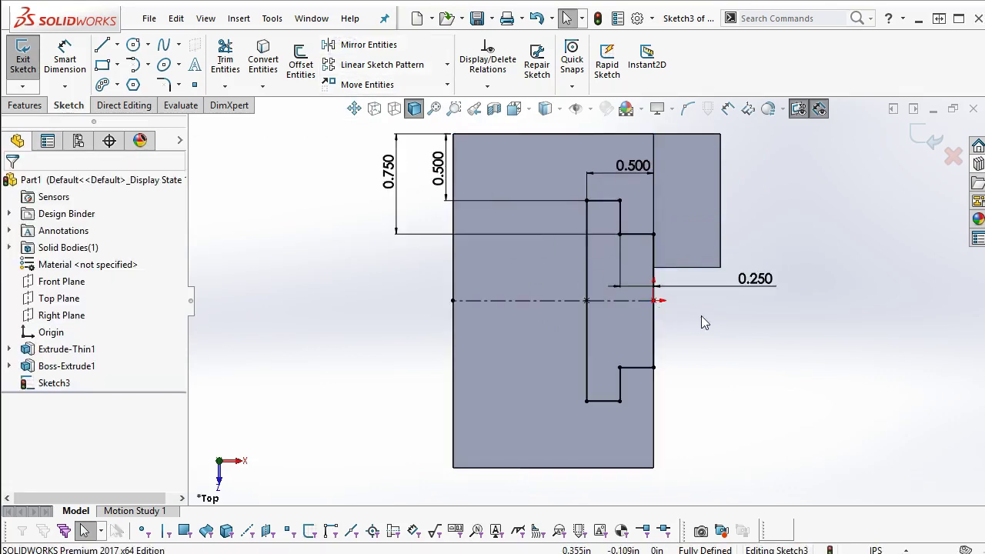
key(ctrl+7)
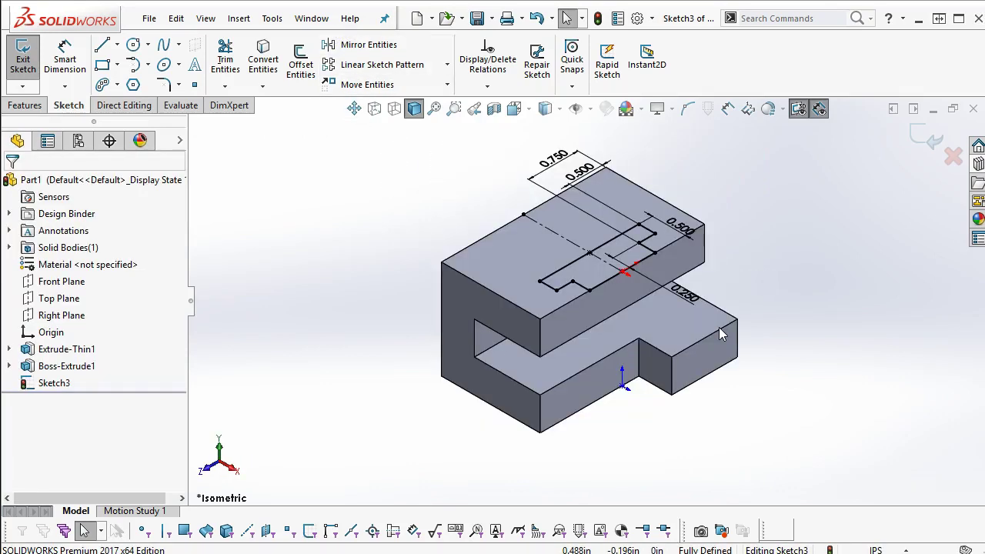
- Cut the T-shaped outline through the upper arm of the clip using Extruded Cut with the Up To Next end condition
click(8, 107)
click(234, 65)
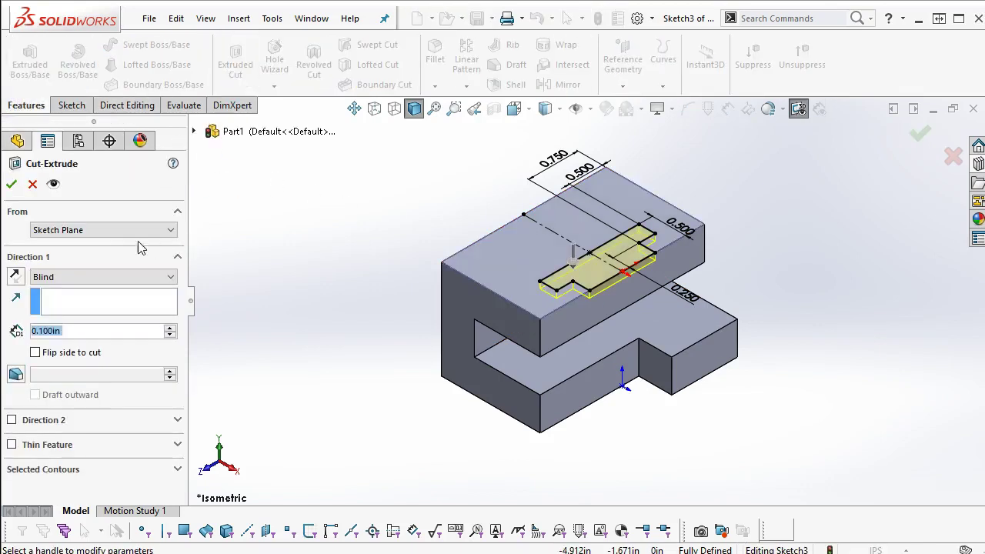
click(94, 275)
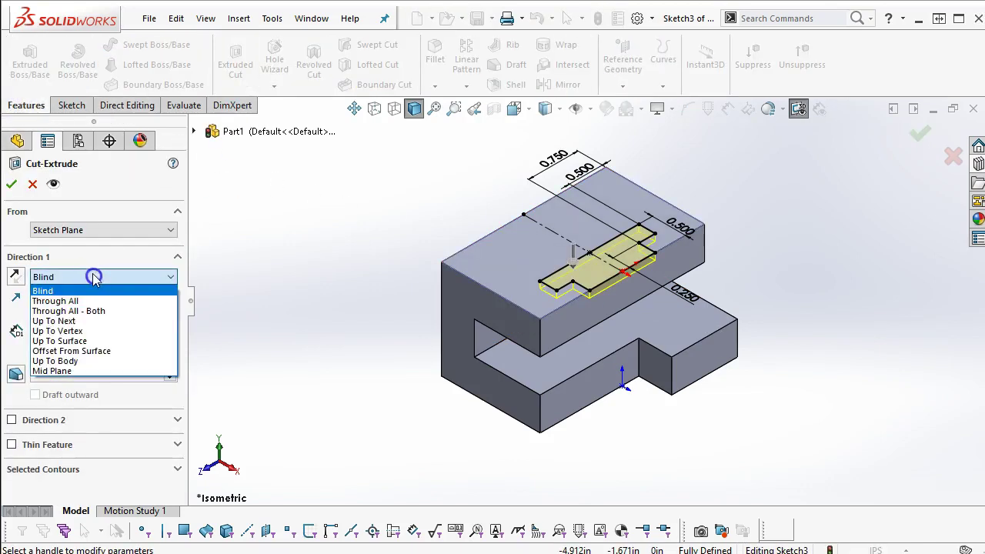
click(88, 319)
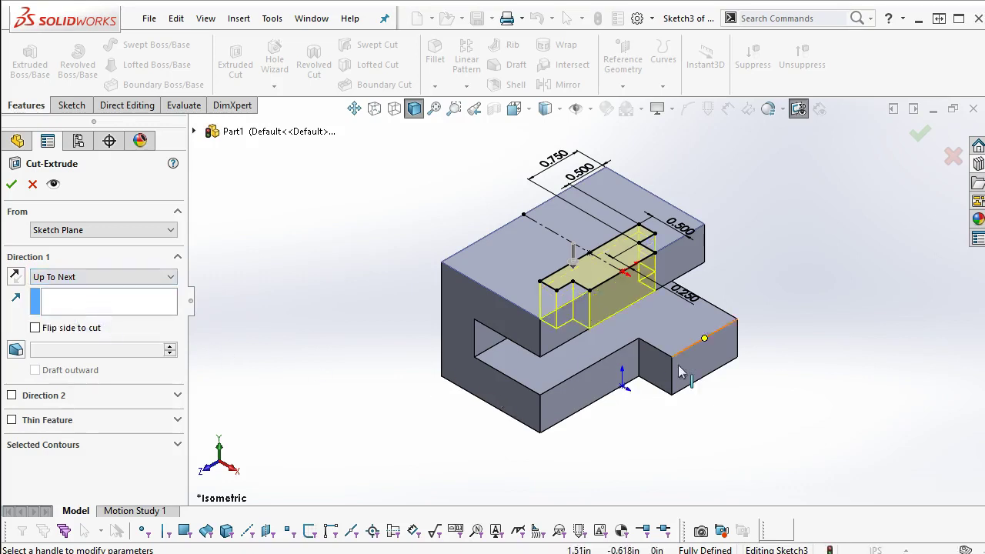
click(12, 184)
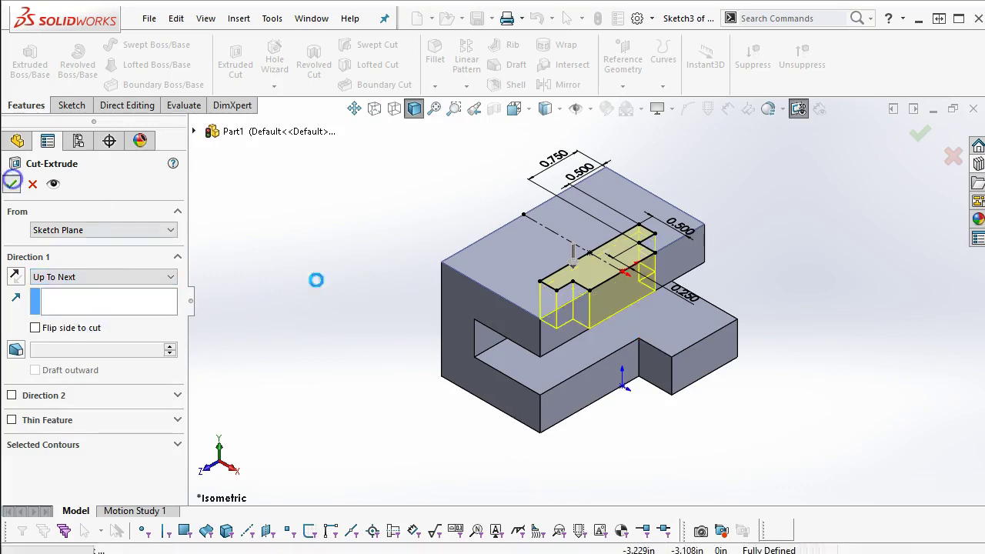
- Select the five inner wall faces of the T-shaped slot and give them a red face color
middle_drag(364, 312, 370, 332)
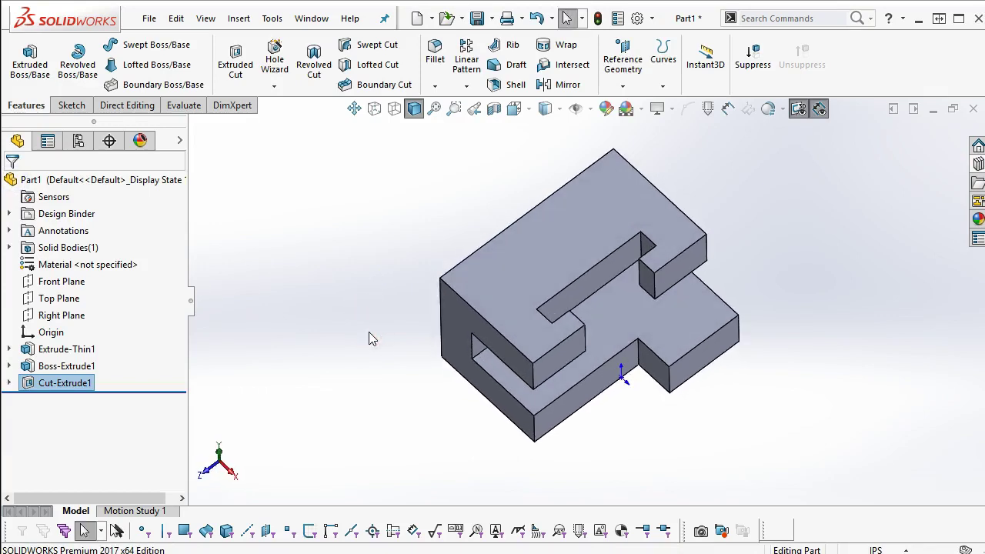
click(629, 262)
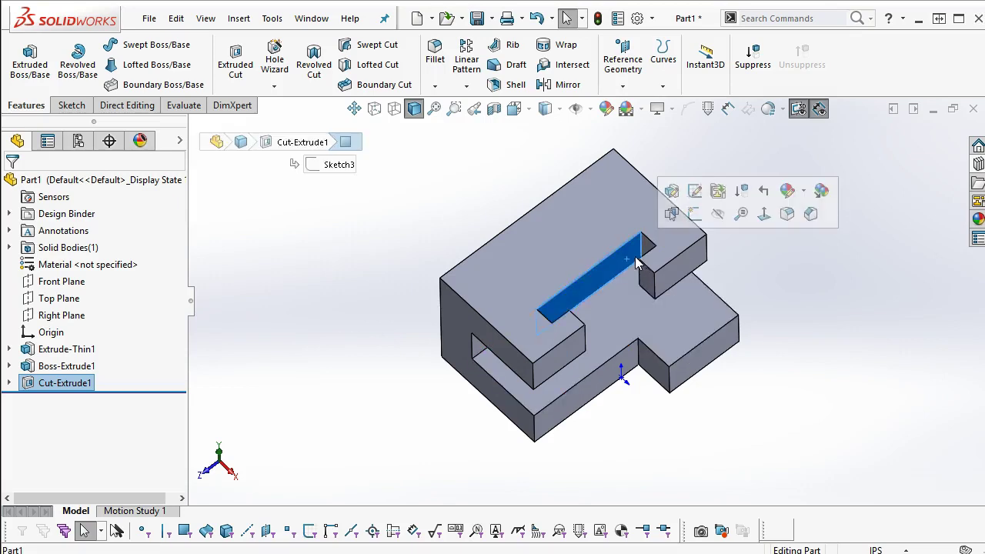
right_click(635, 262)
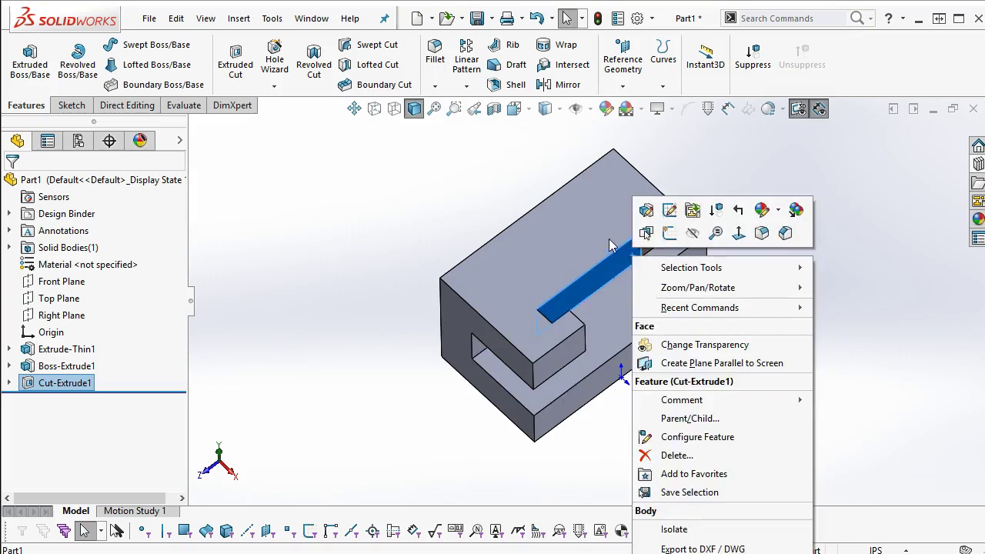
click(610, 244)
middle_drag(610, 245, 628, 415)
middle_drag(545, 400, 599, 407)
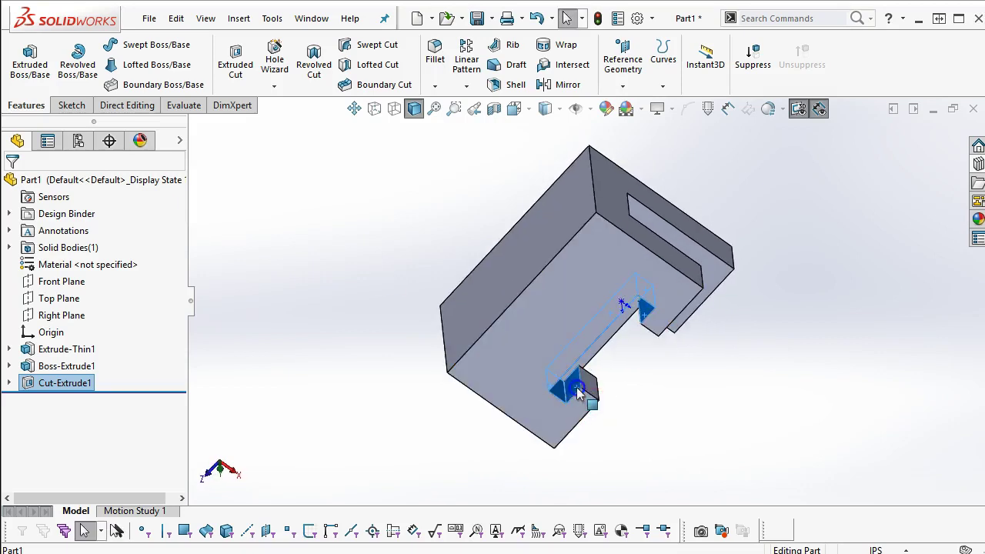
click(579, 394)
click(686, 320)
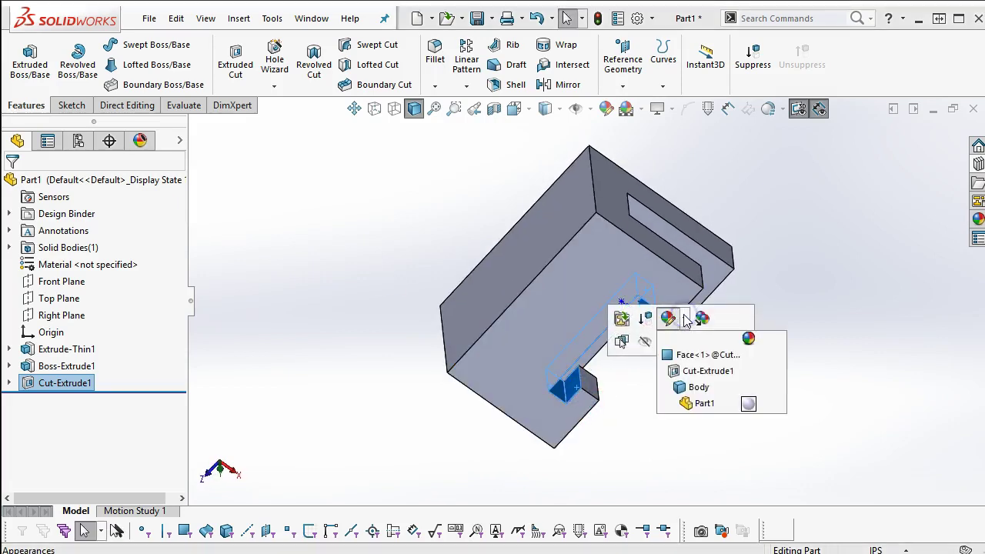
click(683, 355)
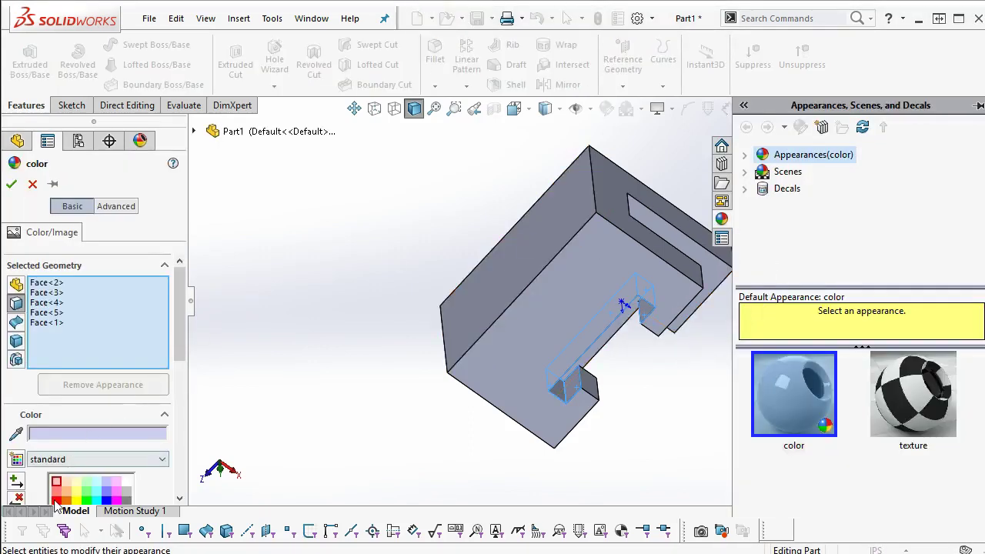
click(56, 501)
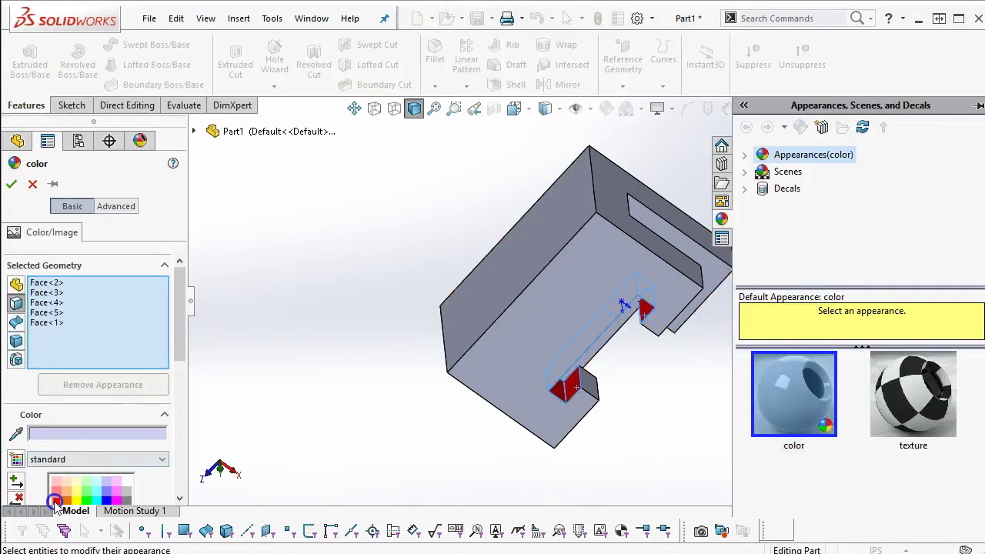
click(12, 185)
- Examine the finished clip from several sides, including the red slot walls and the tab, and return it to isometric view
key(ctrl+7)
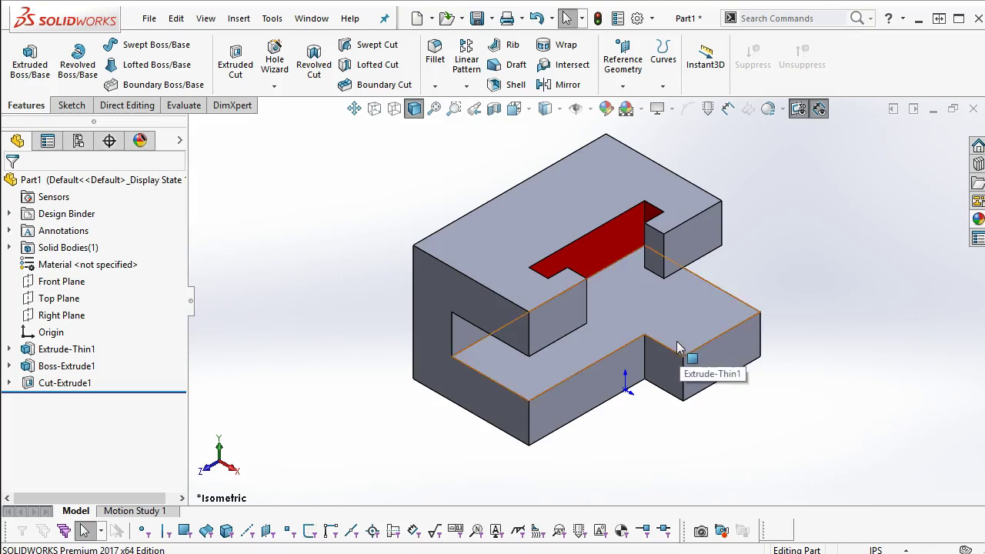
middle_drag(675, 306, 712, 119)
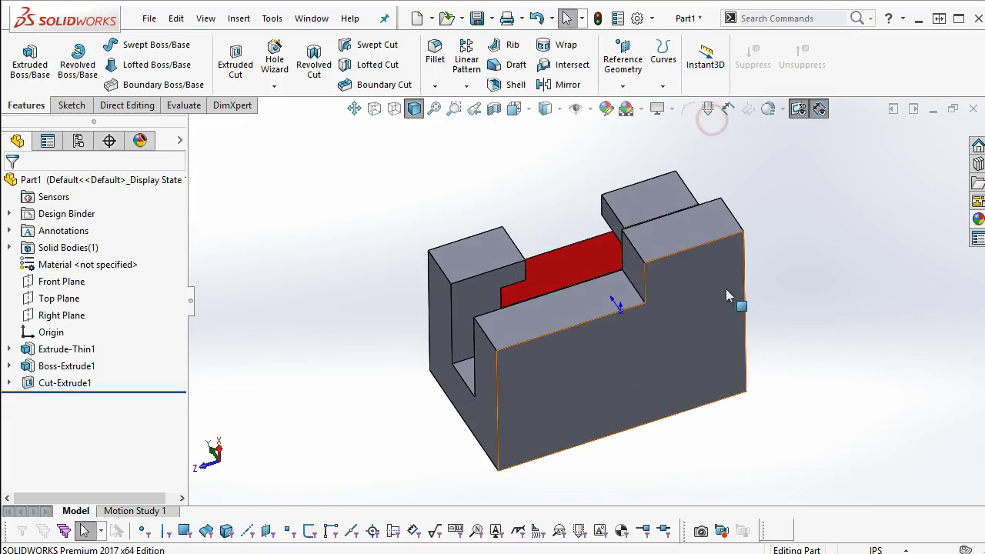
mouse_move(548, 288)
middle_down()
mouse_move(536, 282)
mouse_move(594, 224)
mouse_move(715, 323)
mouse_move(702, 352)
mouse_move(561, 335)
mouse_move(533, 312)
mouse_move(521, 345)
mouse_move(528, 354)
mouse_move(559, 304)
middle_up()
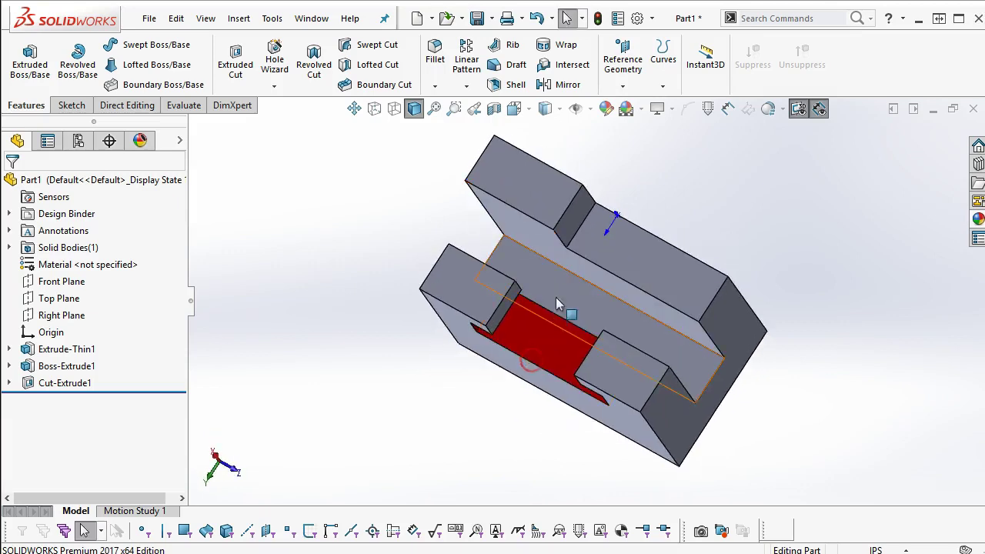
mouse_move(560, 268)
middle_down()
mouse_move(567, 341)
mouse_move(573, 256)
middle_up()
key(Escape)
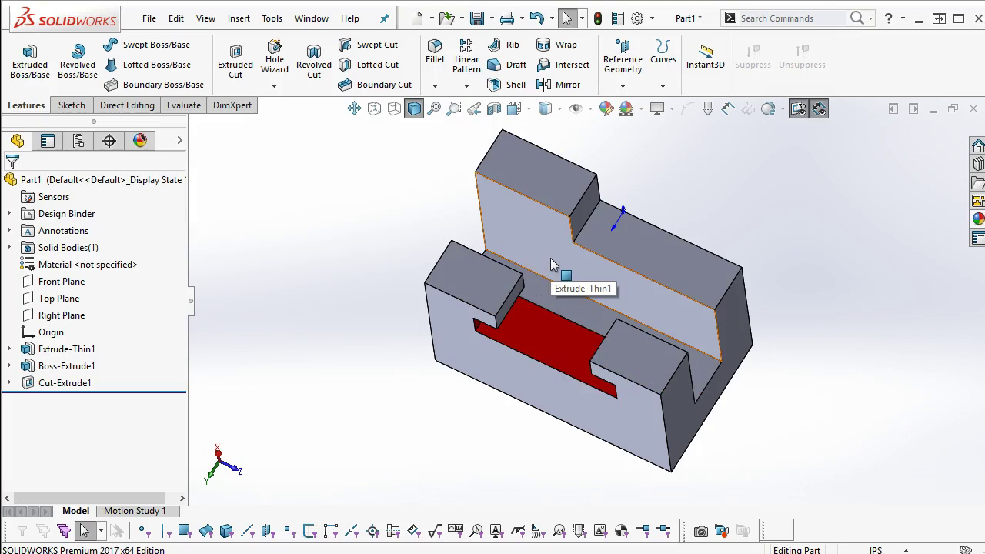
middle_drag(550, 258, 562, 356)
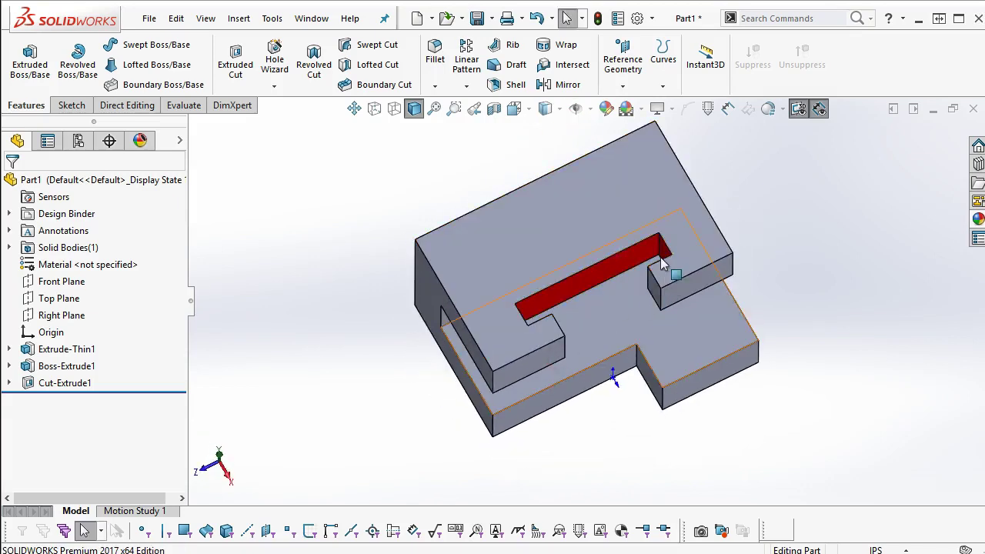
middle_drag(606, 344, 594, 333)
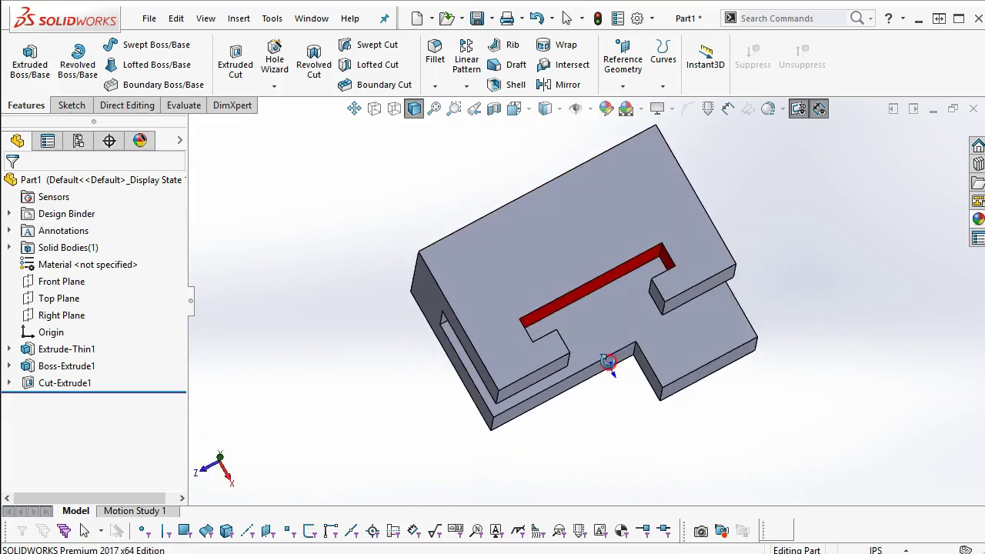
middle_drag(567, 446, 685, 277)
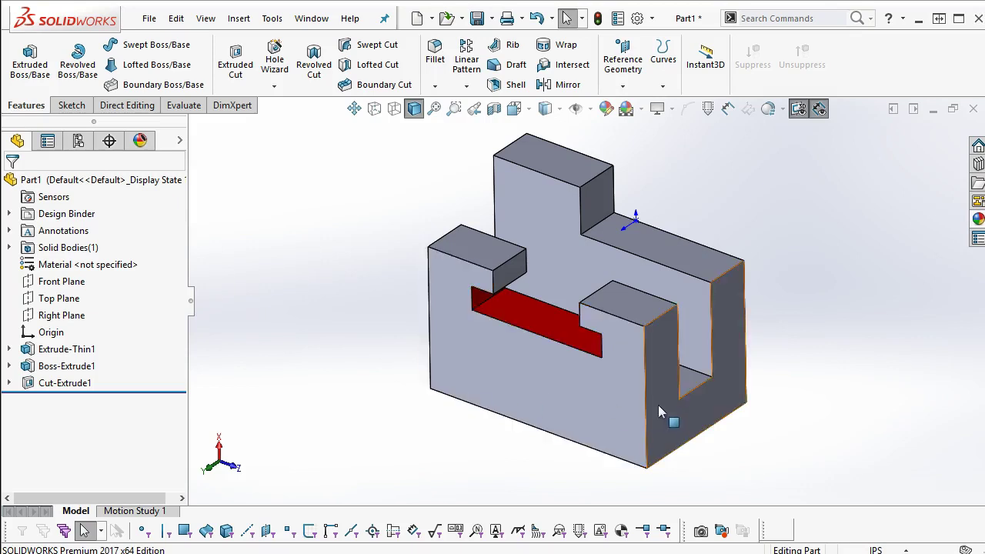
key(ctrl+7)
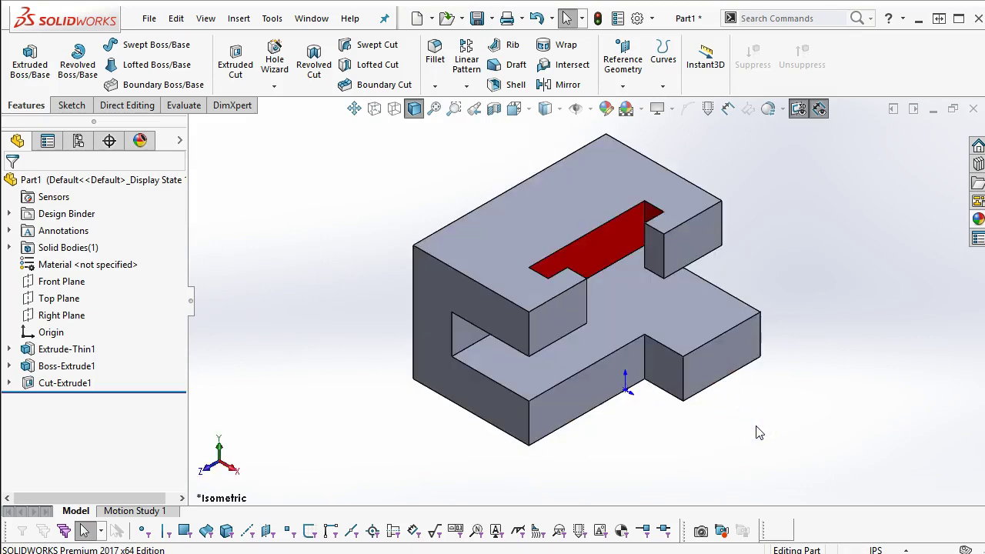